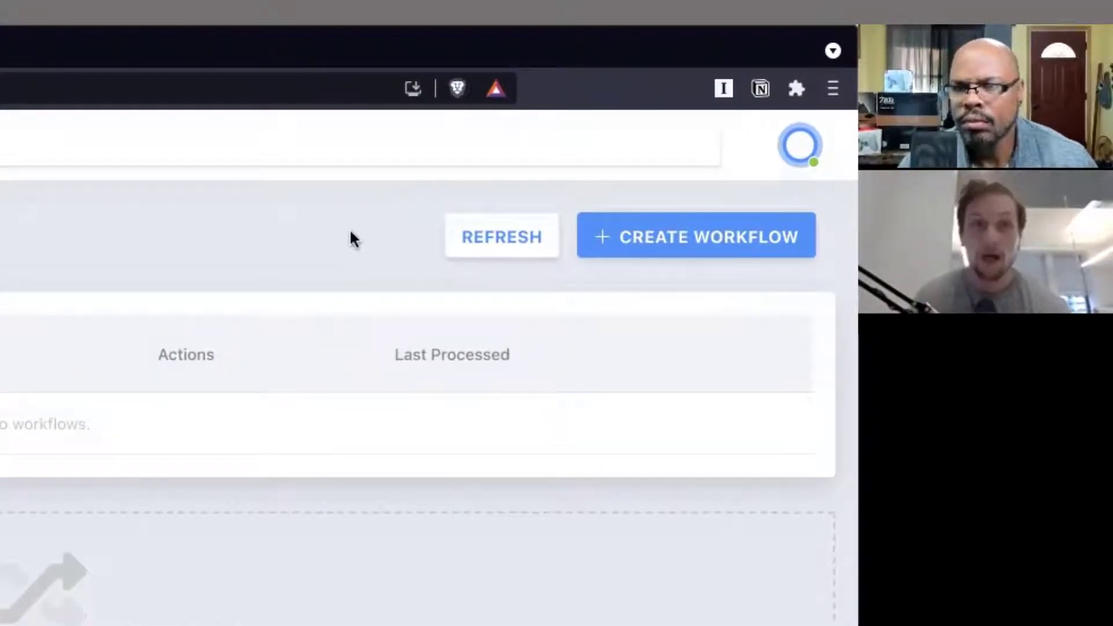
- Start creating a new workflow
{"action": "left_click", "coordinate": [698, 260]}
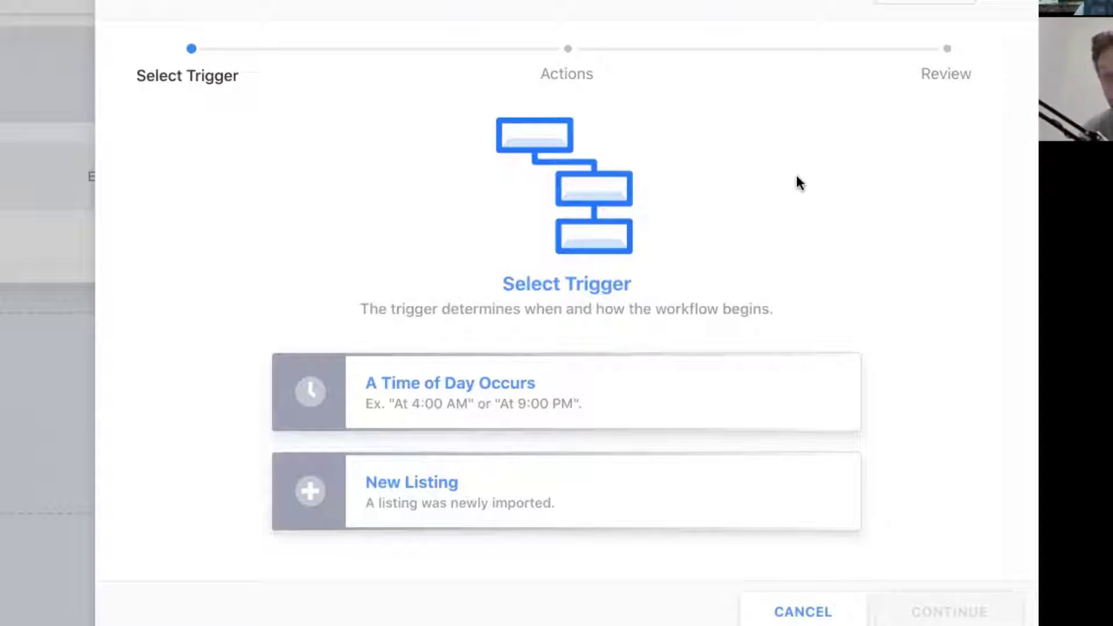
- Choose the "A Time of Day Occurs" trigger and toggle Monday among its scheduled days
{"action": "left_click", "coordinate": [590, 400]}
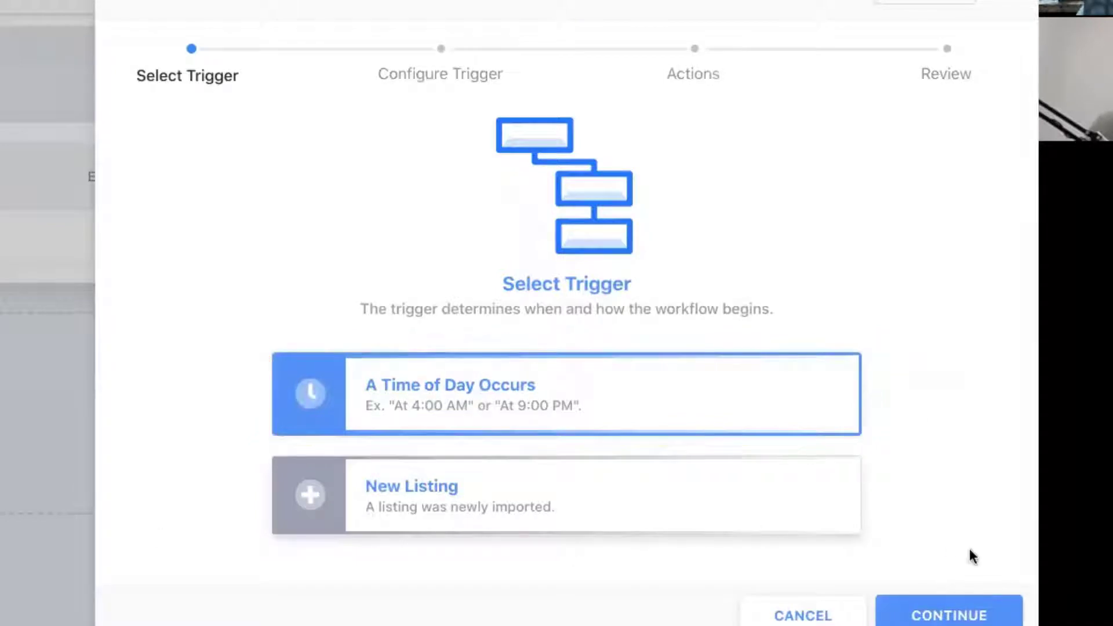
{"action": "left_click", "coordinate": [969, 613]}
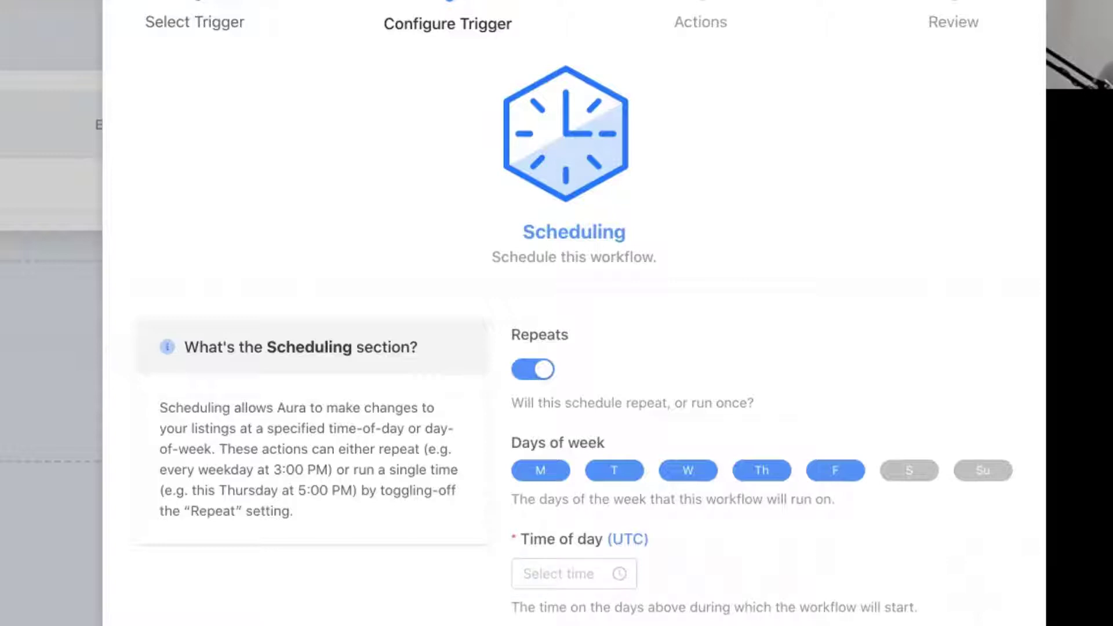
{"action": "left_click", "coordinate": [538, 479]}
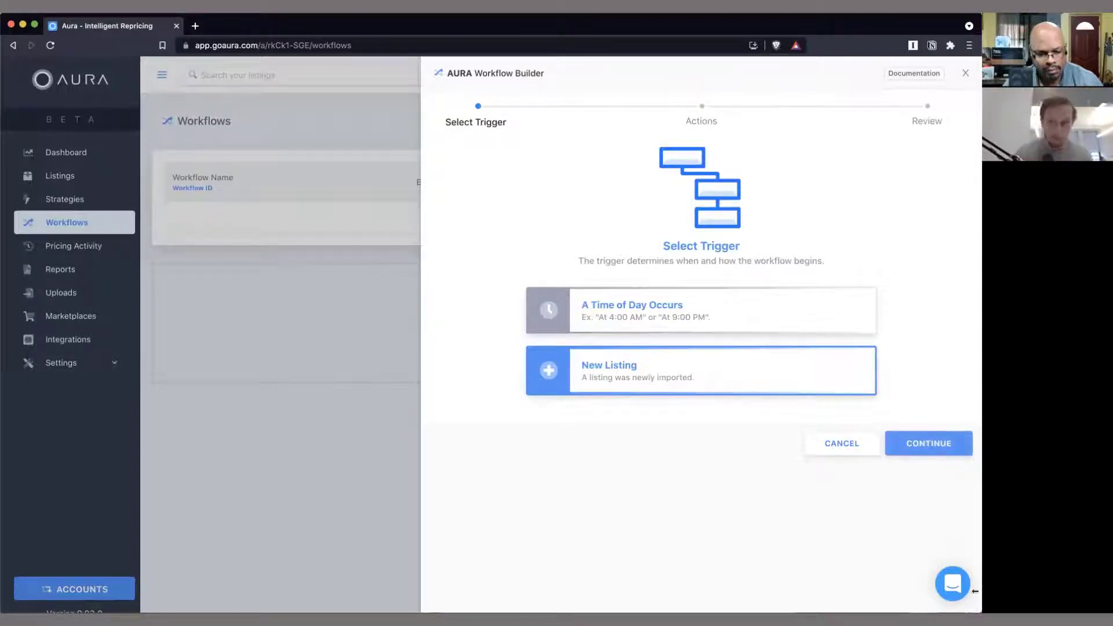
- Accept the New Listing trigger and start adding an action to the workflow
{"action": "left_click", "coordinate": [930, 445]}
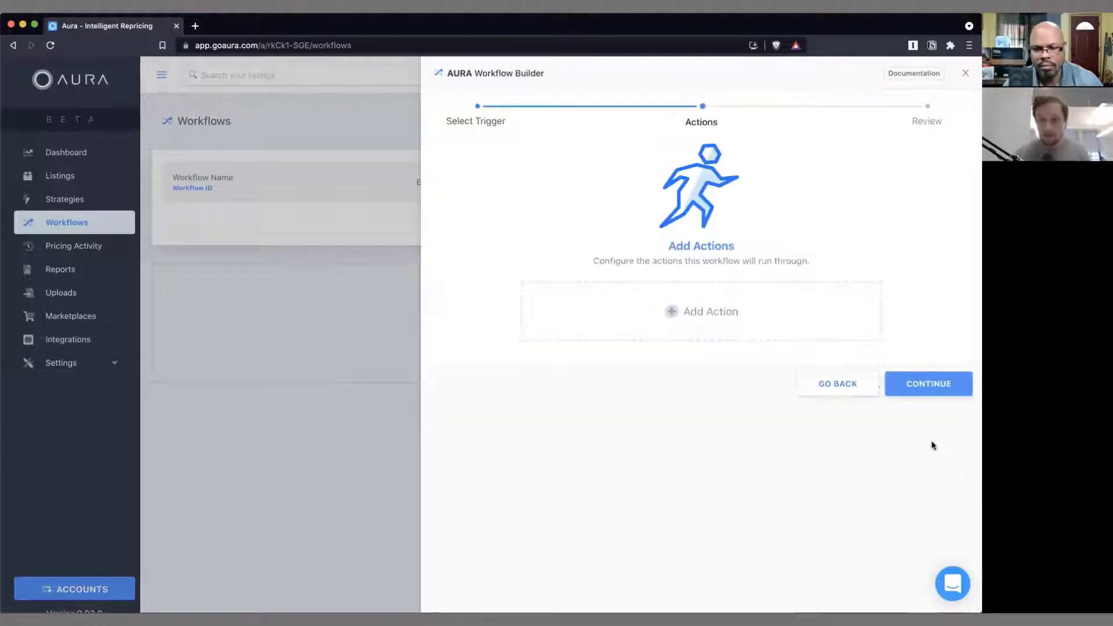
{"action": "left_click", "coordinate": [672, 312]}
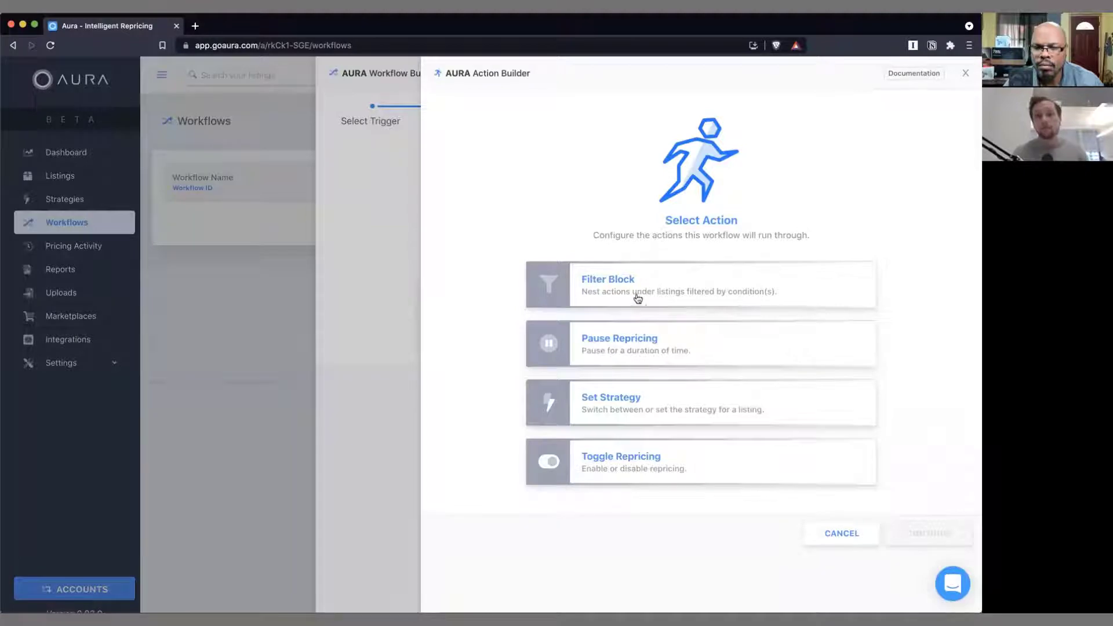
- Configure a Pause Repricing action with a customized price on pause, changing the Buy Box Price percentage to 10
{"action": "left_click", "coordinate": [672, 352]}
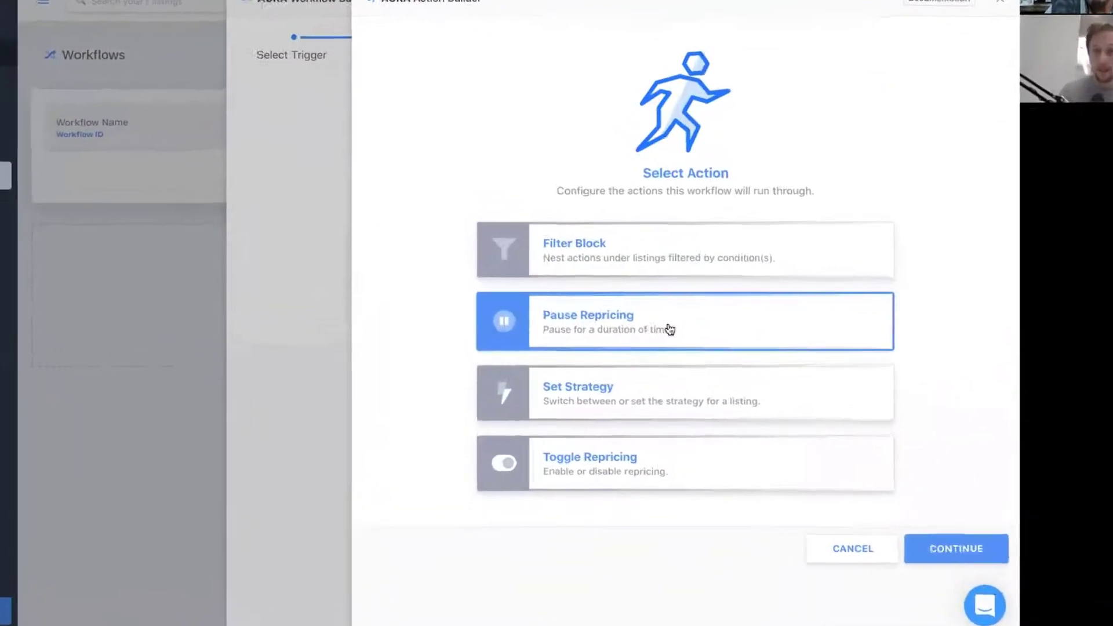
{"action": "left_click", "coordinate": [939, 548]}
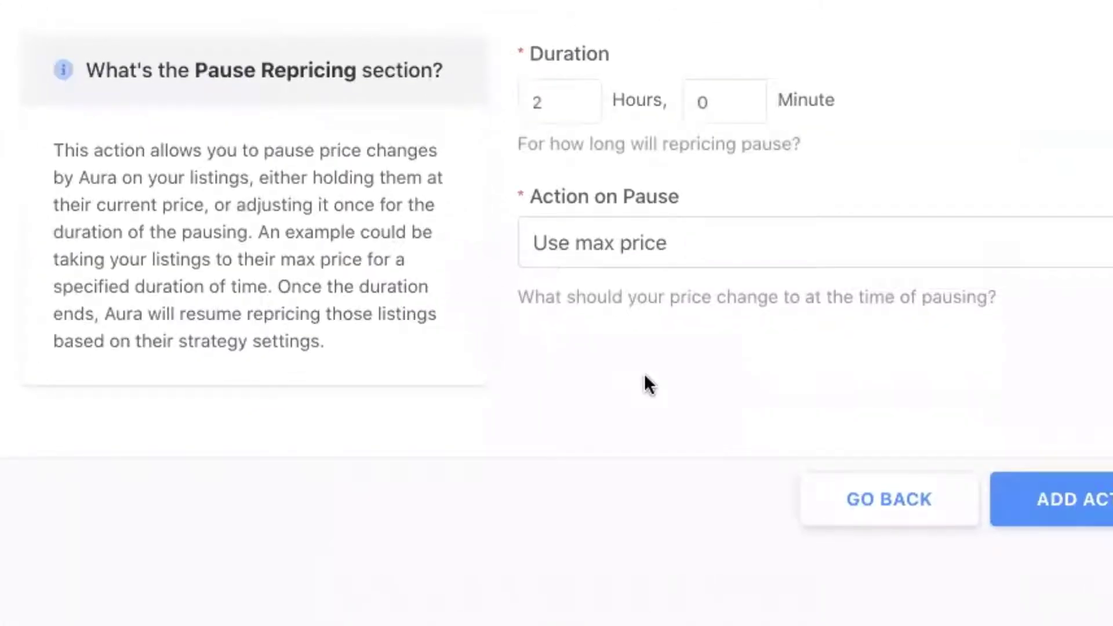
{"action": "left_click", "coordinate": [748, 252]}
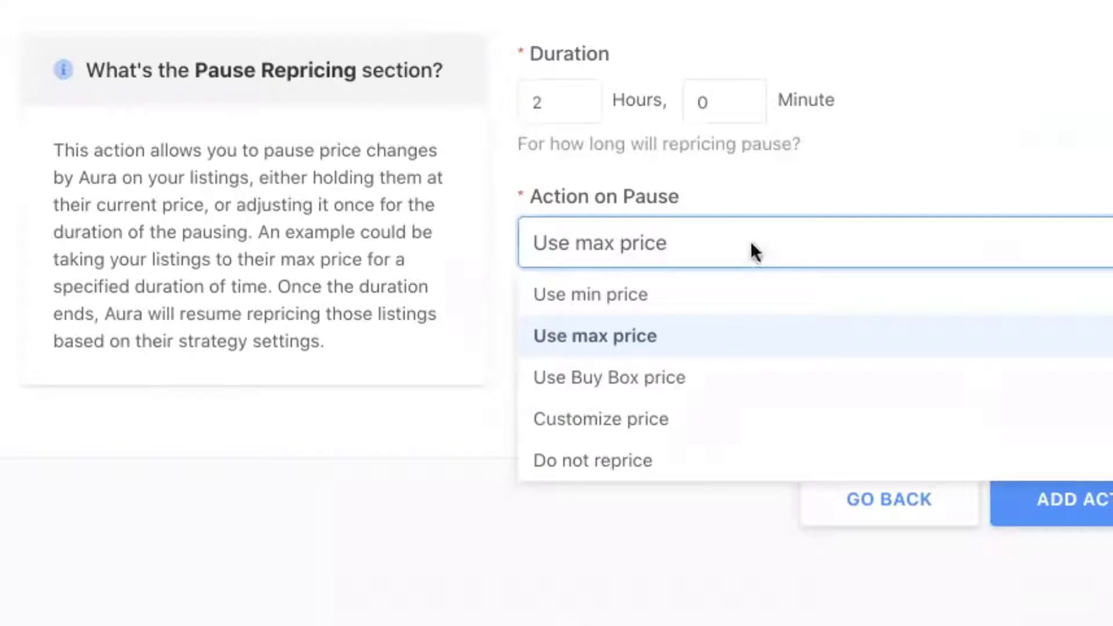
{"action": "left_click", "coordinate": [686, 396]}
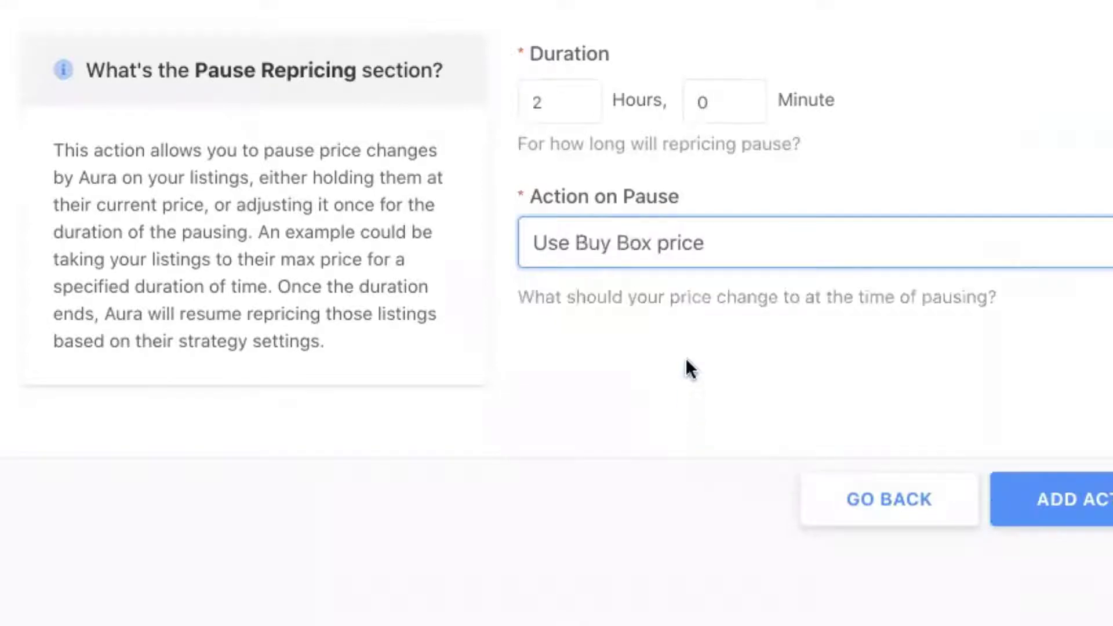
{"action": "left_click", "coordinate": [717, 264]}
{"action": "left_click", "coordinate": [612, 417]}
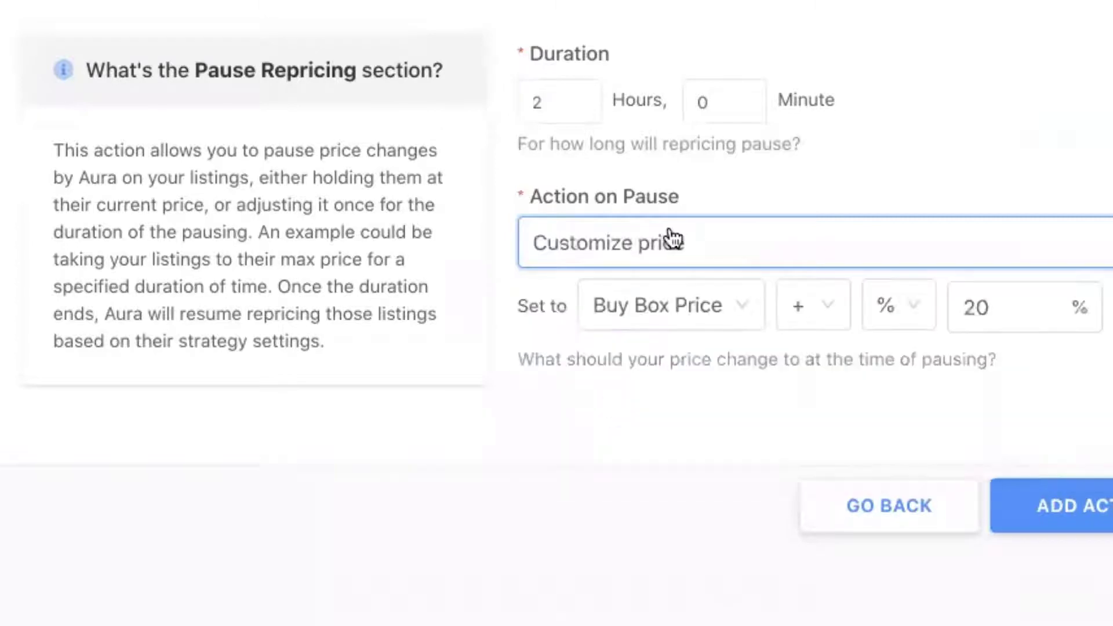
{"action": "left_click", "coordinate": [985, 309]}
{"action": "key", "text": "BackSpace"}
{"action": "key", "text": "BackSpace"}
{"action": "type", "text": "10"}
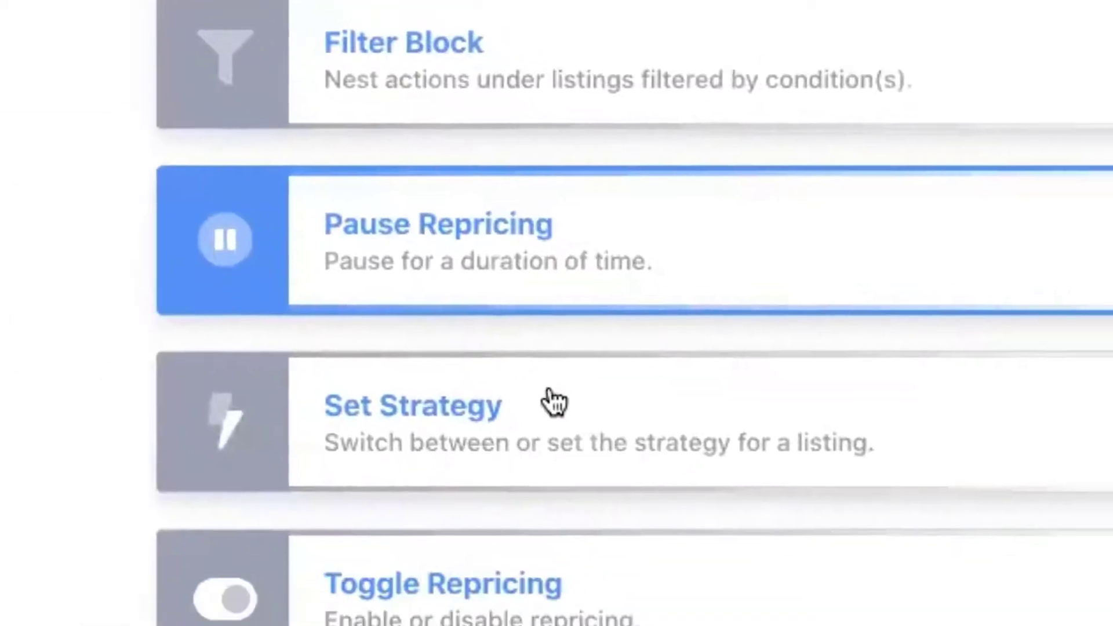
- Examine the strategies available for a Set Strategy action and return to the action choices
{"action": "left_click", "coordinate": [551, 400]}
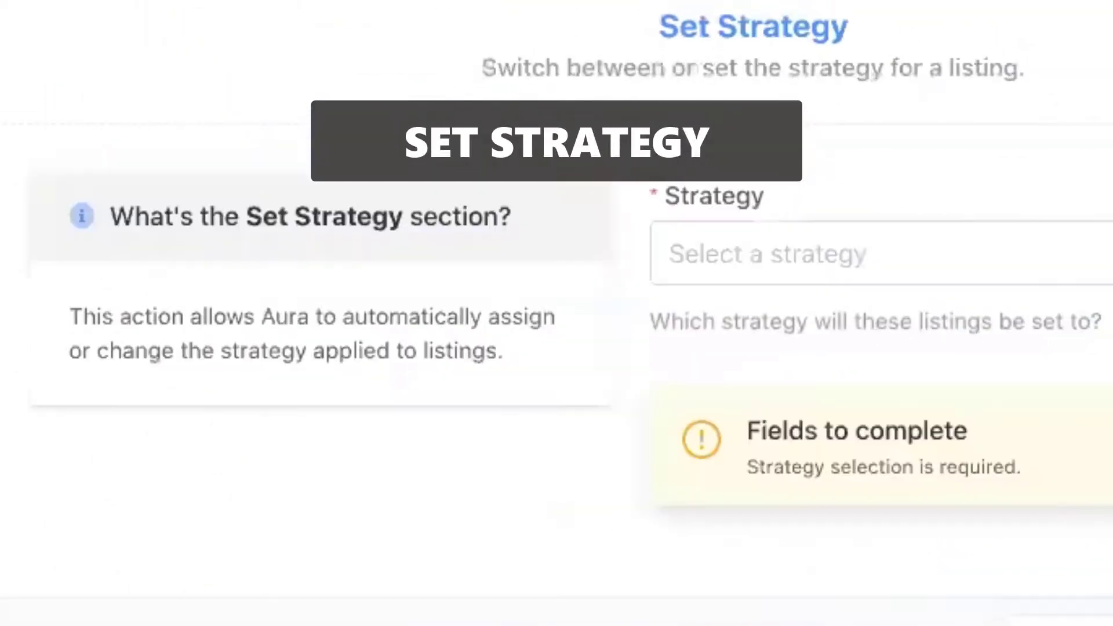
{"action": "left_click", "coordinate": [946, 256]}
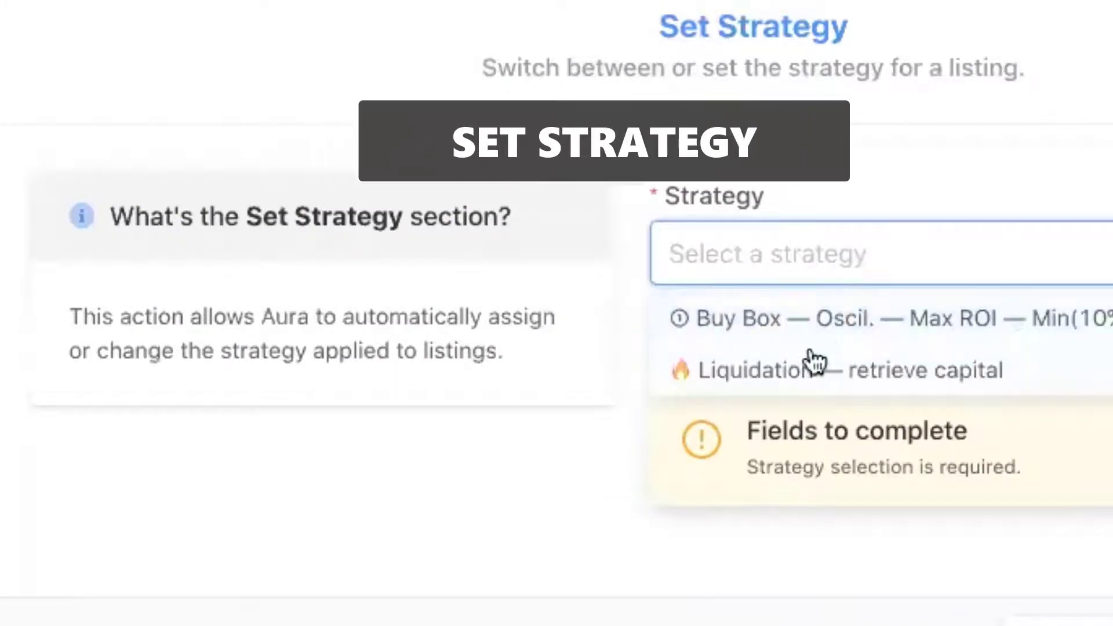
{"action": "left_click", "coordinate": [782, 624]}
{"action": "left_click", "coordinate": [1072, 625]}
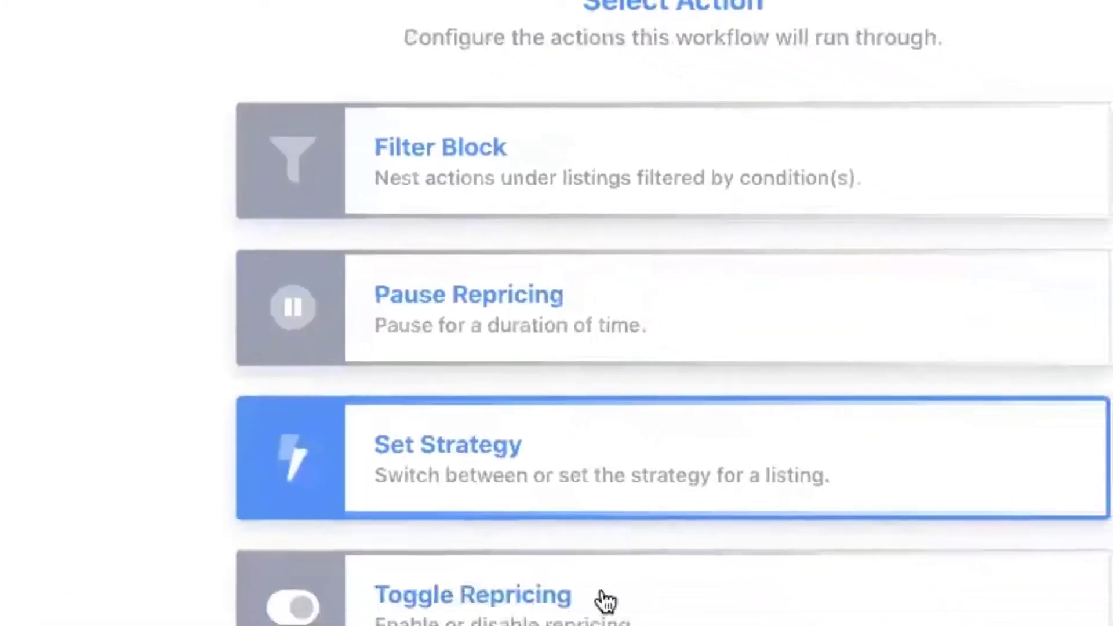
- View the settings of the Toggle Repricing action and return to the action choices
{"action": "left_click", "coordinate": [603, 601]}
{"action": "left_click", "coordinate": [971, 598]}
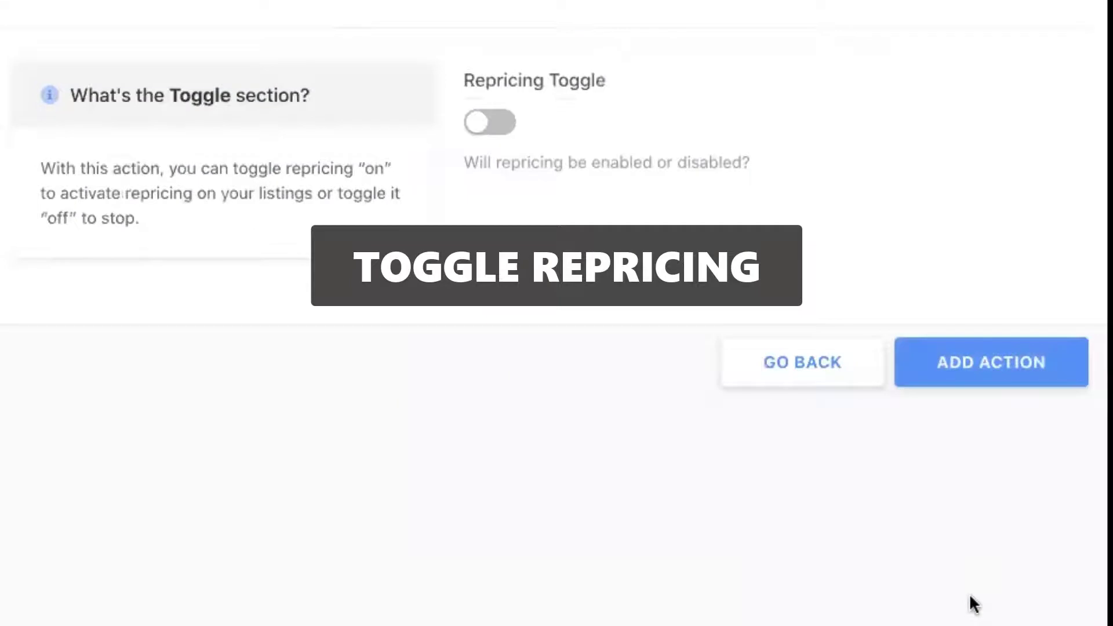
{"action": "left_click", "coordinate": [749, 376]}
- Choose the Filter Block action and enable Filter by SKU
{"action": "left_click", "coordinate": [467, 174]}
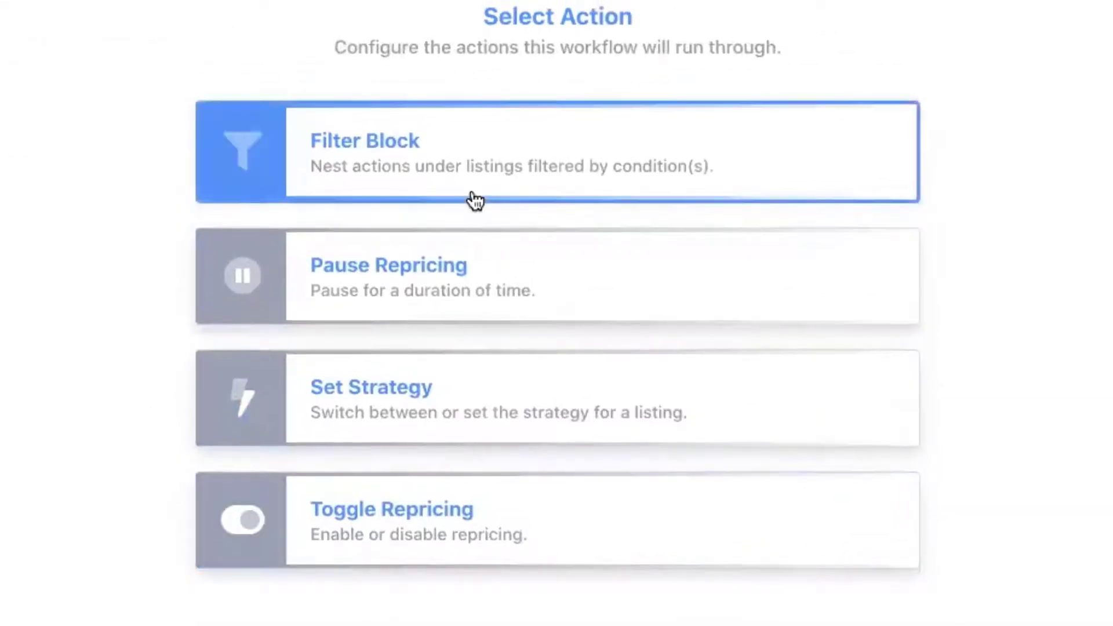
{"action": "left_click", "coordinate": [985, 624]}
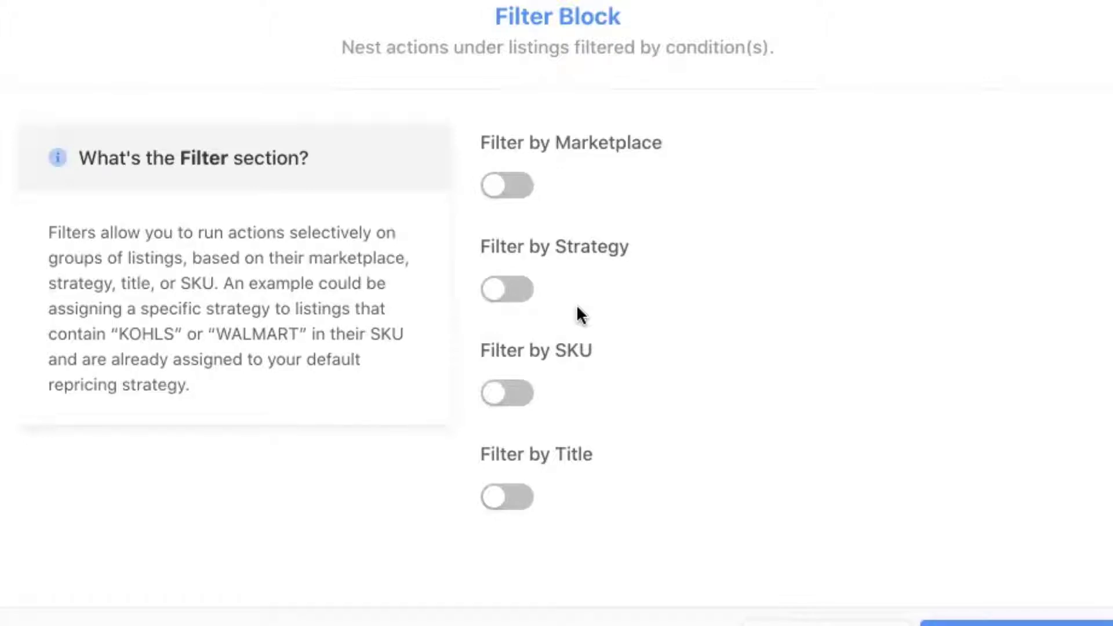
{"action": "left_click", "coordinate": [507, 396]}
{"action": "left_click", "coordinate": [576, 511]}
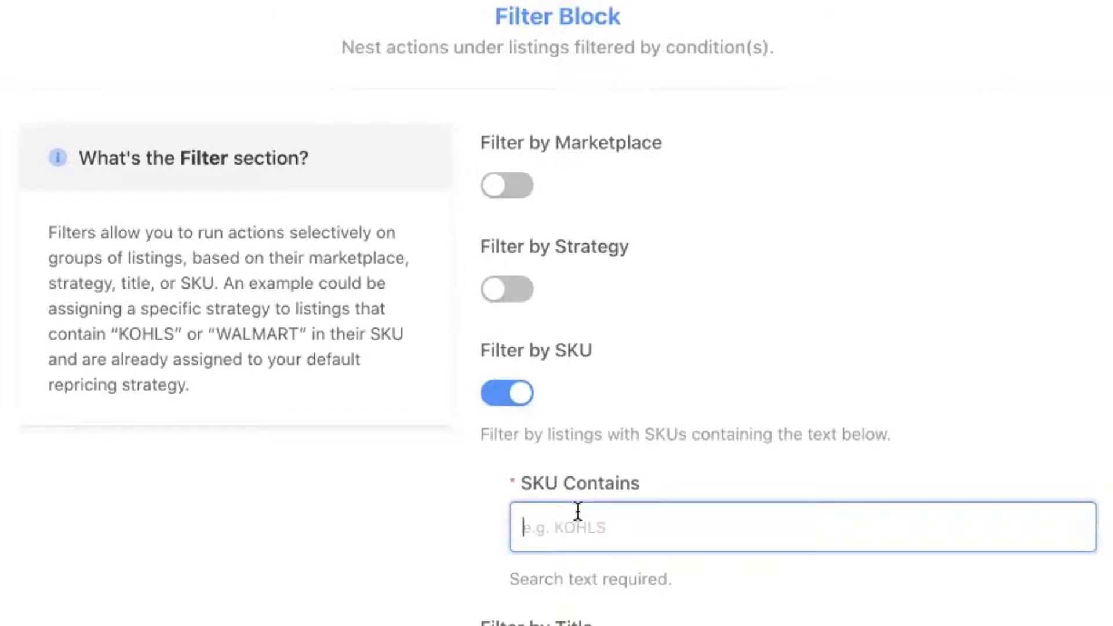
- Set the SKU Contains text to "walmart" and add the Filter Block to the workflow
{"action": "type", "text": "walmrt"}
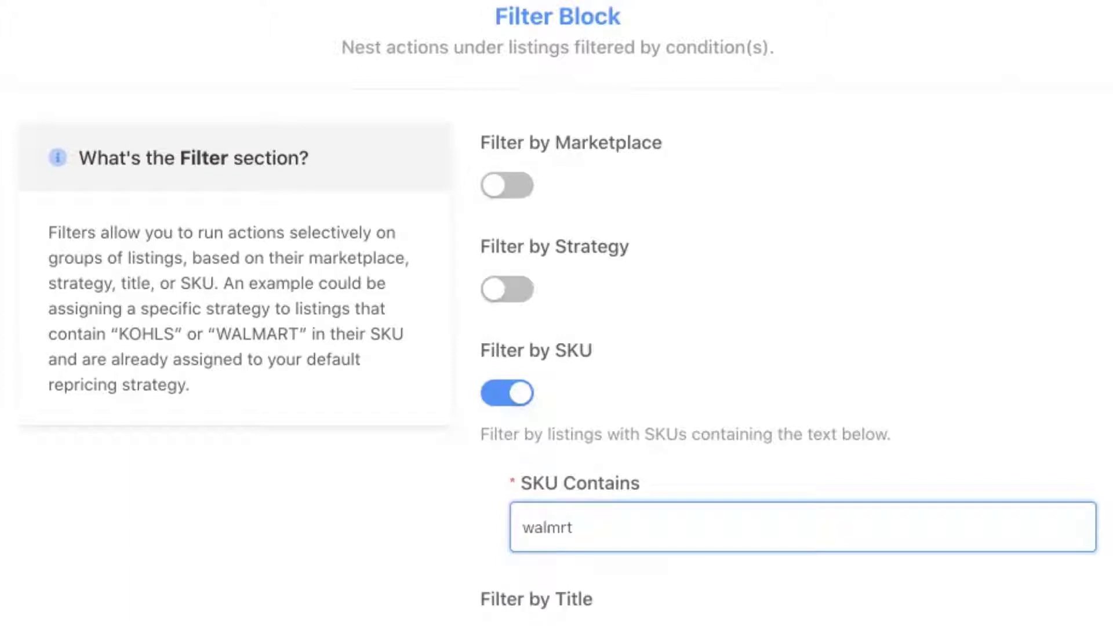
{"action": "key", "text": "BackSpace"}
{"action": "key", "text": "BackSpace"}
{"action": "key", "text": "BackSpace"}
{"action": "type", "text": "art"}
{"action": "key", "text": "BackSpace"}
{"action": "key", "text": "BackSpace"}
{"action": "key", "text": "BackSpace"}
{"action": "key", "text": "BackSpace"}
{"action": "type", "text": "lmart"}
{"action": "left_click", "coordinate": [614, 620]}
{"action": "scroll", "coordinate": [614, 620], "scroll_direction": "down", "scroll_amount": 2}
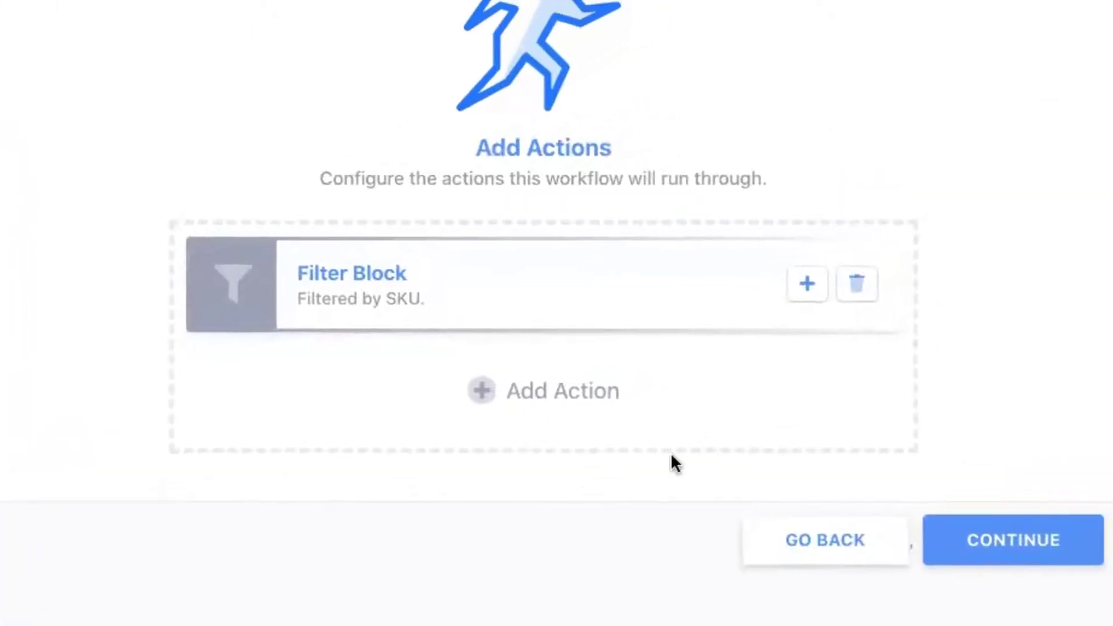
- Nest a Set Strategy action using "Liquidation — retrieve capital" under the Filter Block
{"action": "left_click", "coordinate": [785, 297]}
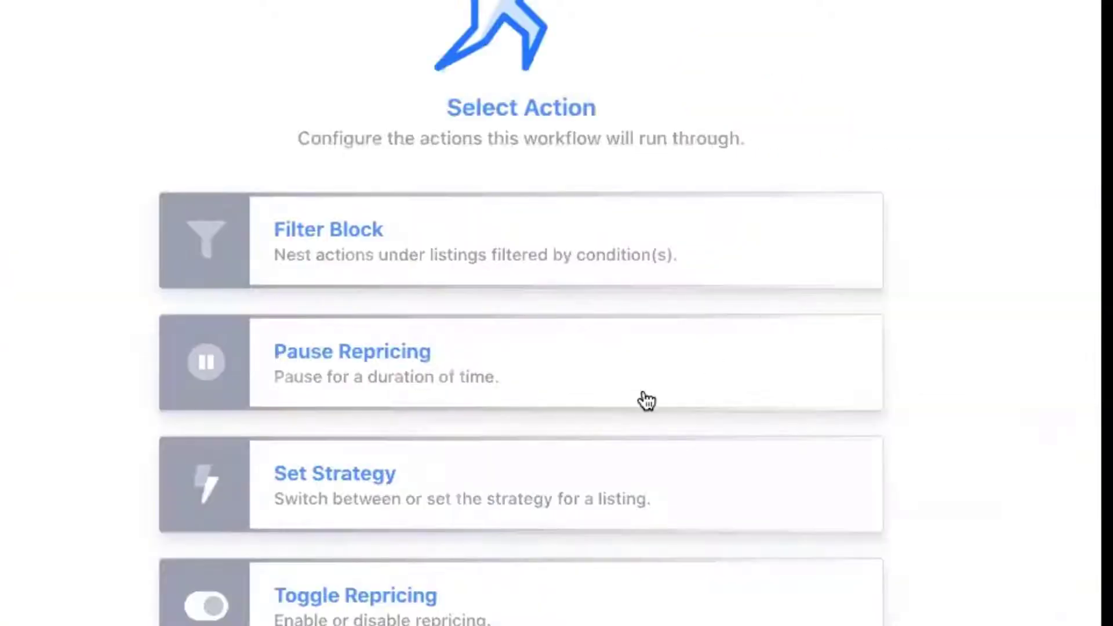
{"action": "left_click", "coordinate": [568, 511]}
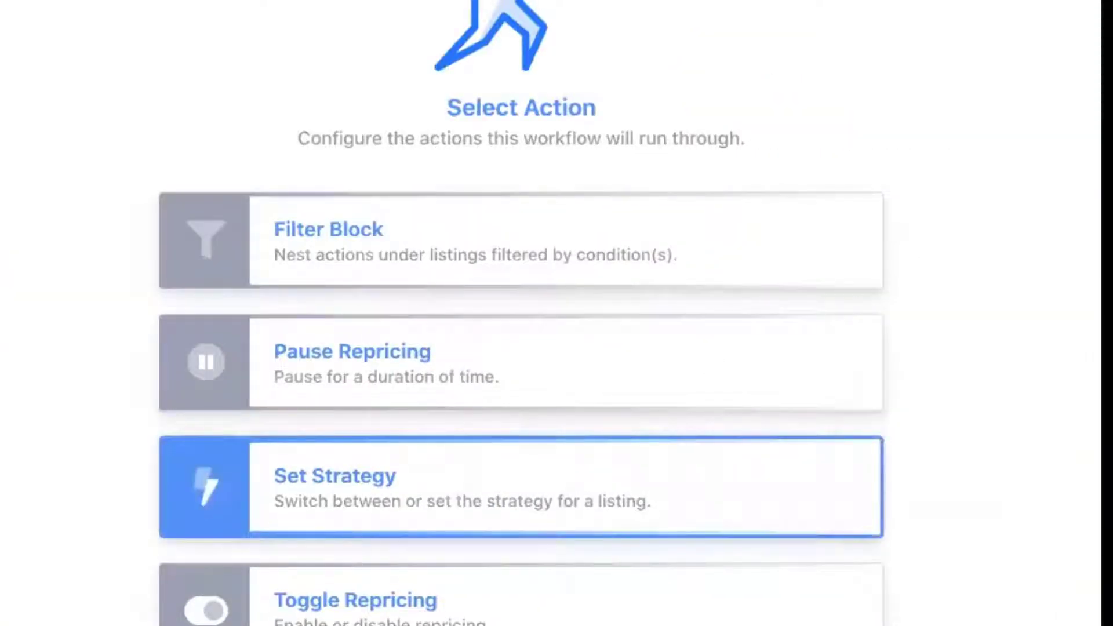
{"action": "left_click", "coordinate": [751, 277]}
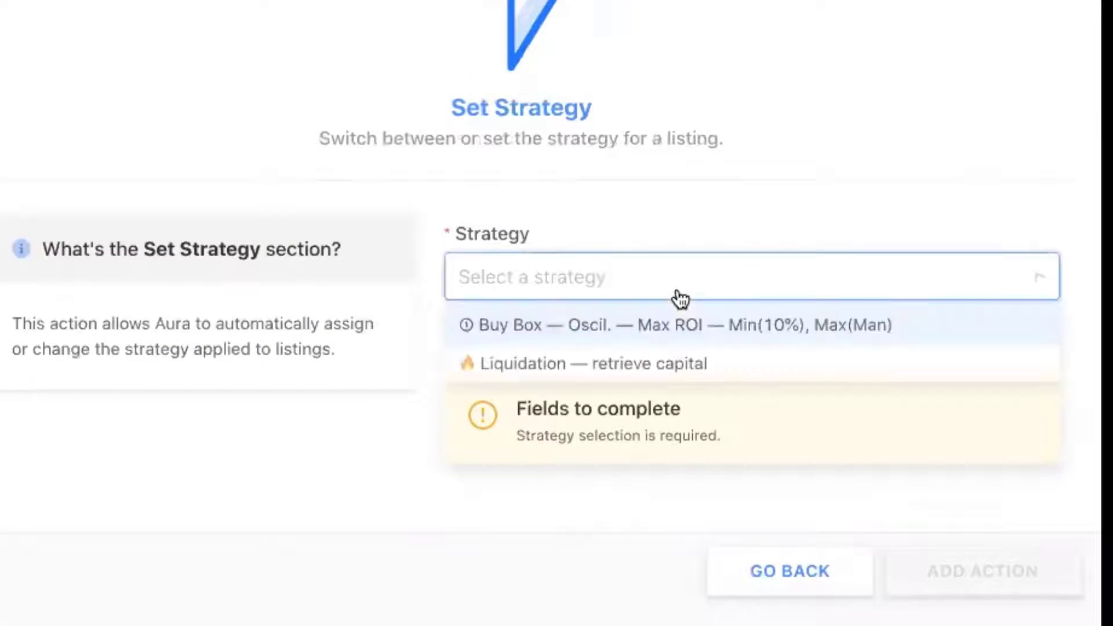
{"action": "left_click", "coordinate": [601, 348]}
{"action": "left_click", "coordinate": [947, 505]}
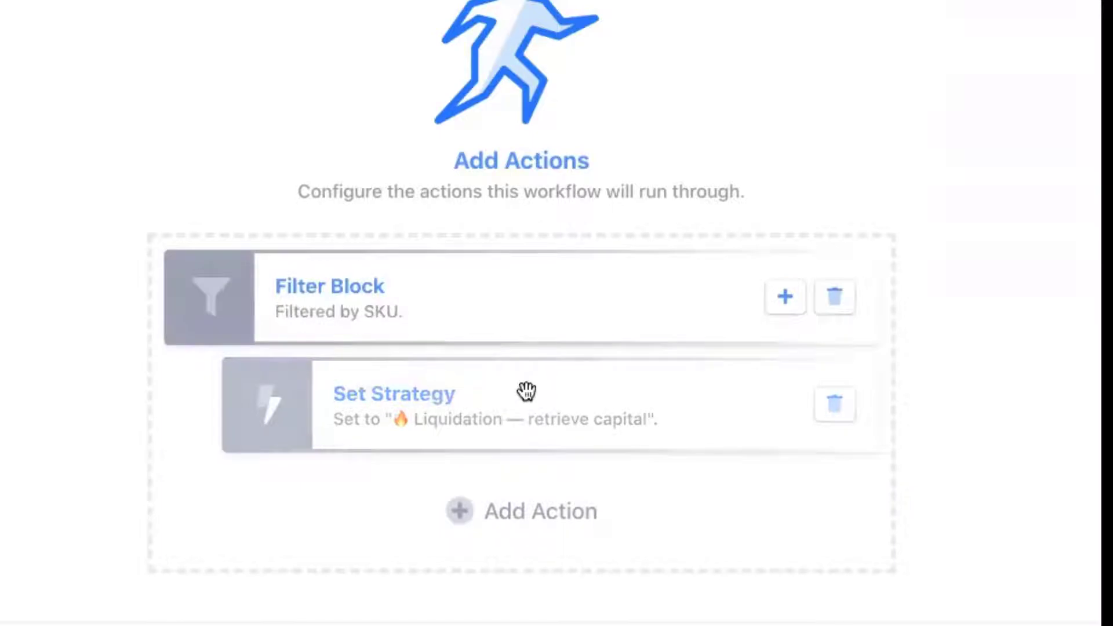
- Add a separate top-level Set Strategy action using "Buy Box — Oscil. — Max ROI — Min(10%), Max(Man)"
{"action": "left_click", "coordinate": [452, 514]}
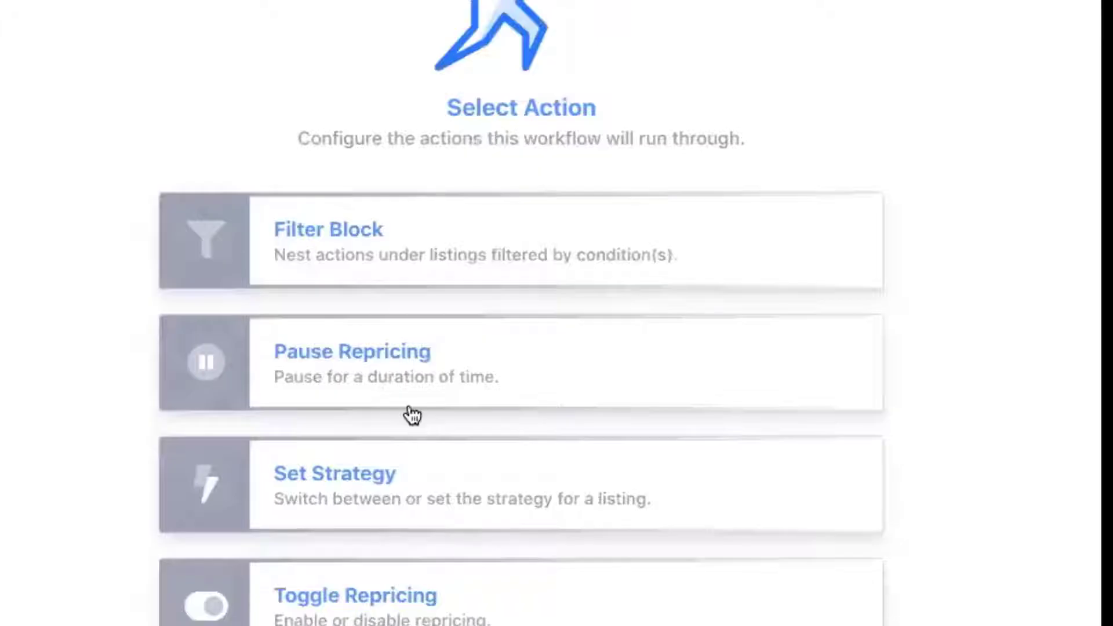
{"action": "left_click", "coordinate": [387, 492]}
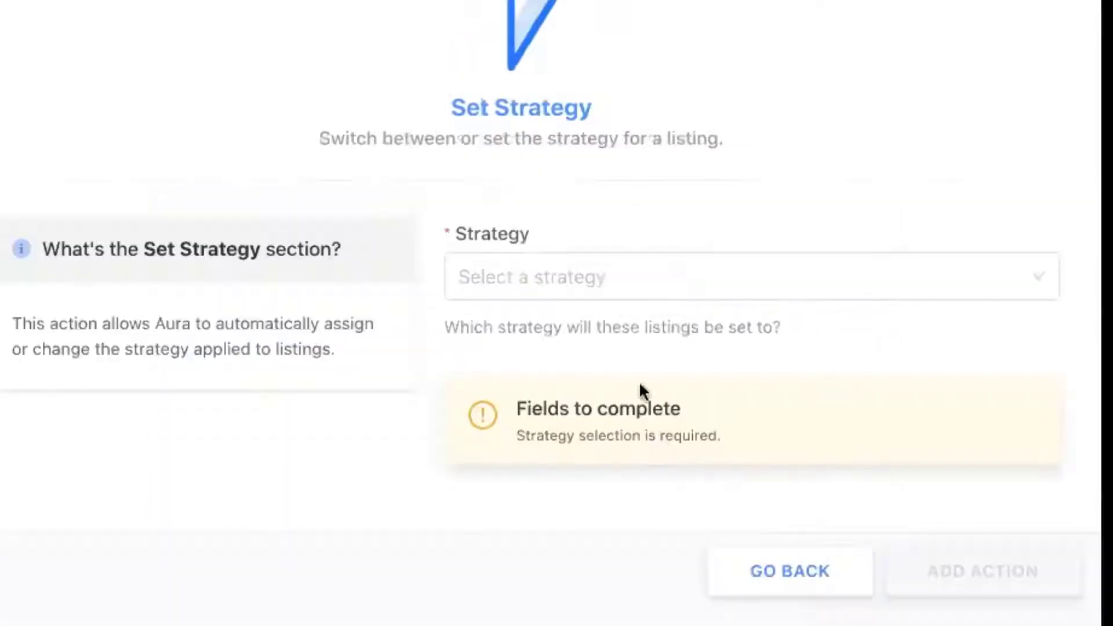
{"action": "left_click", "coordinate": [589, 284]}
{"action": "left_click", "coordinate": [557, 325]}
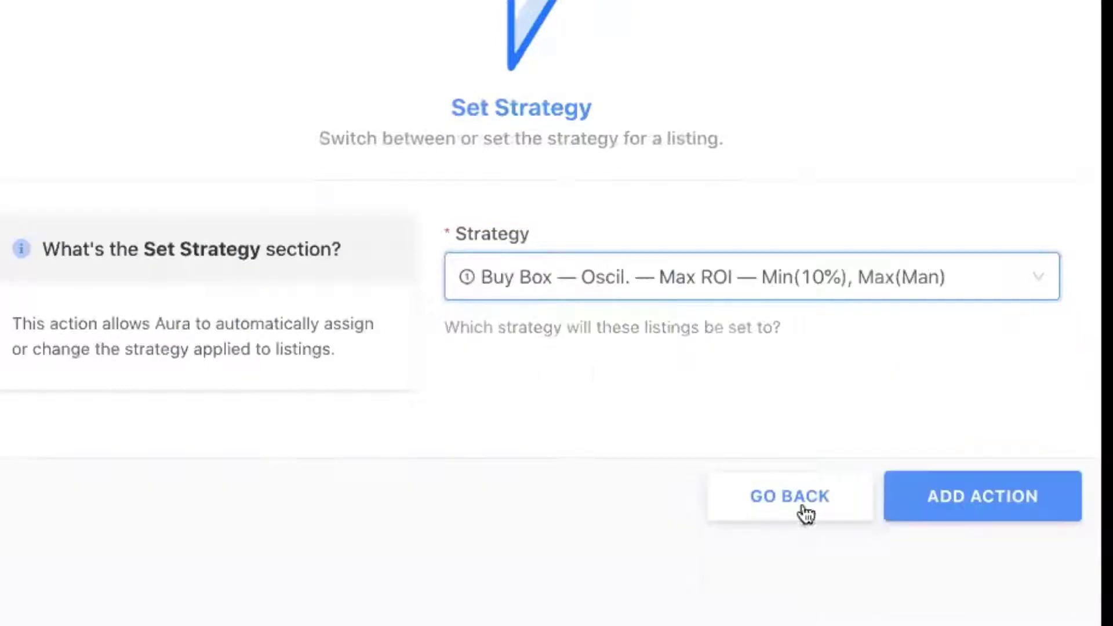
{"action": "left_click", "coordinate": [910, 498]}
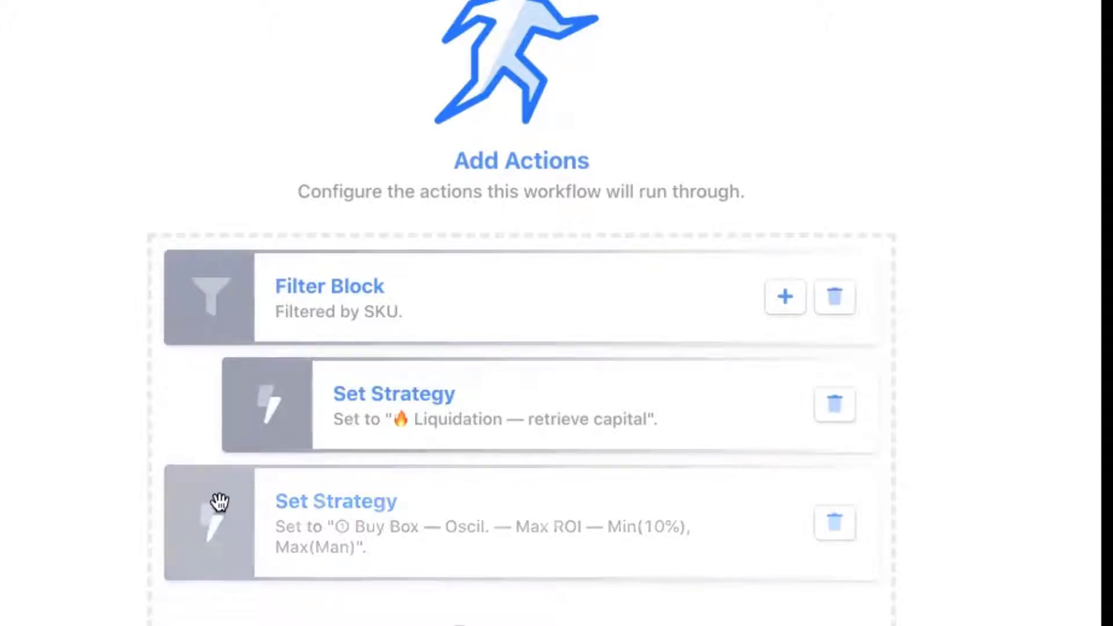
- Try the Buy Box strategy action above and below the Filter Block, leave it above, and delete the Filter Block with its nested action
{"action": "left_click_drag", "start_coordinate": [218, 505], "coordinate": [221, 284]}
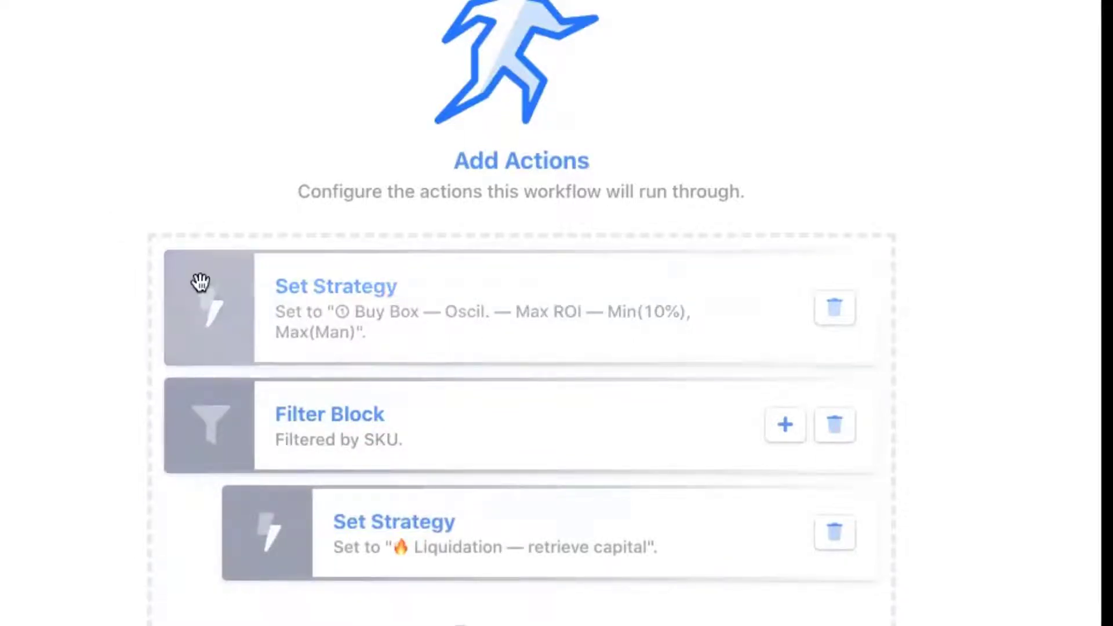
{"action": "left_click_drag", "start_coordinate": [203, 284], "coordinate": [200, 514]}
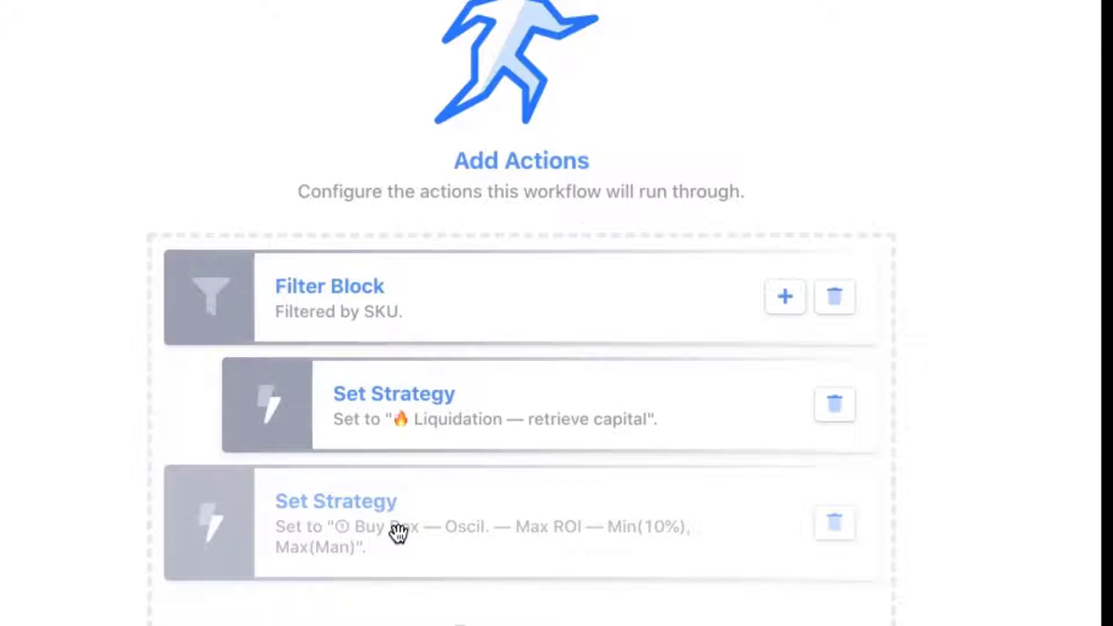
{"action": "left_click_drag", "start_coordinate": [397, 532], "coordinate": [384, 310]}
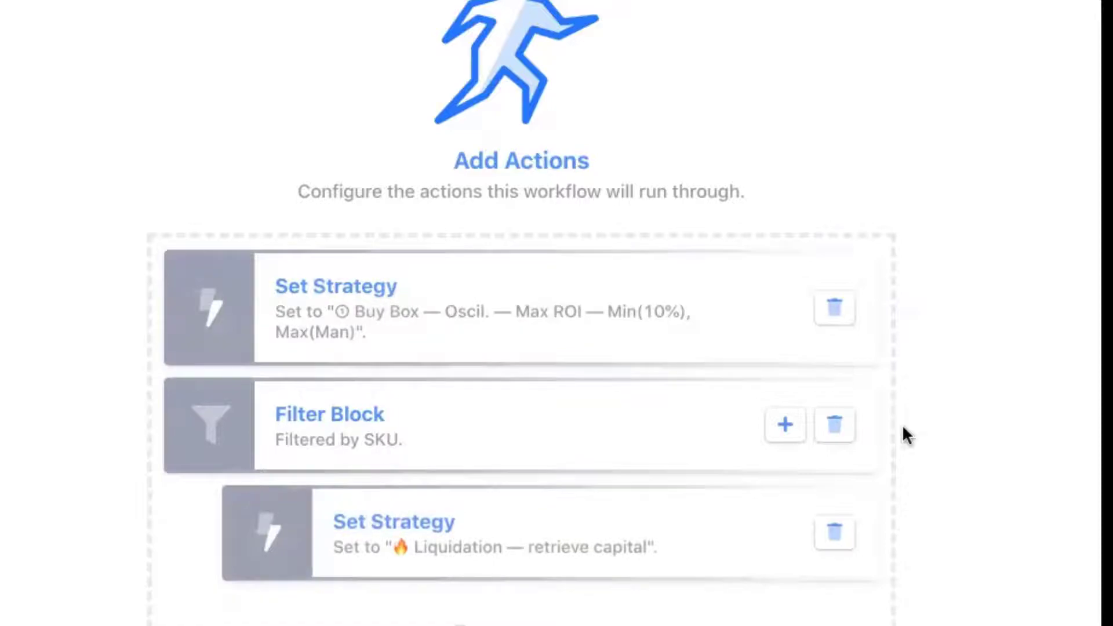
{"action": "left_click", "coordinate": [838, 429]}
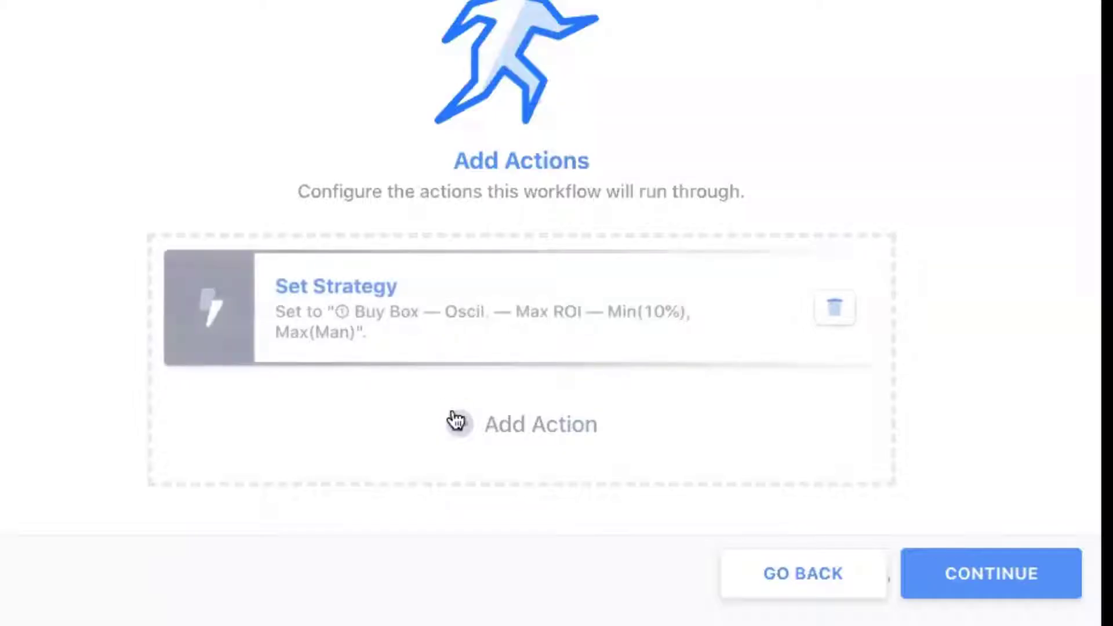
- Add a Toggle Repricing action that enables repricing below the Set Strategy action
{"action": "left_click", "coordinate": [453, 413]}
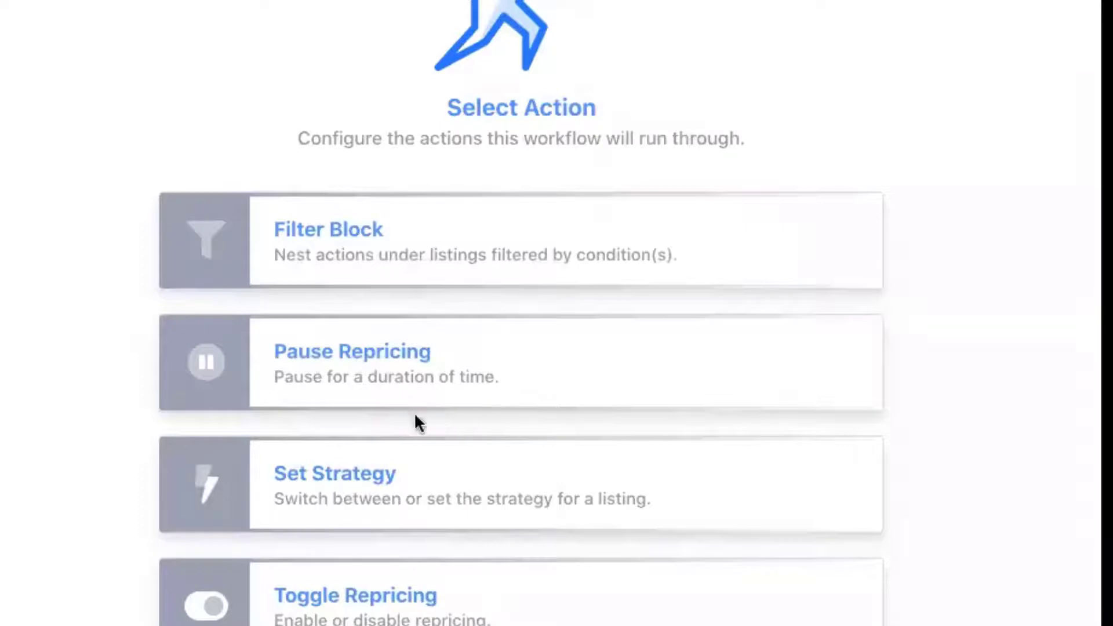
{"action": "left_click", "coordinate": [355, 620]}
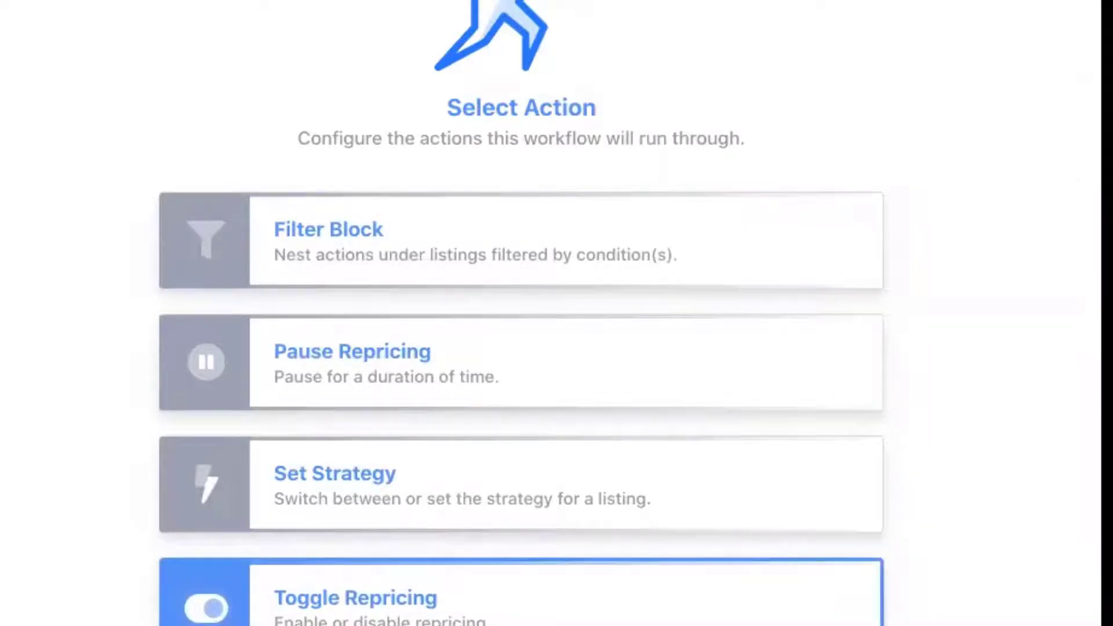
{"action": "left_click", "coordinate": [465, 278]}
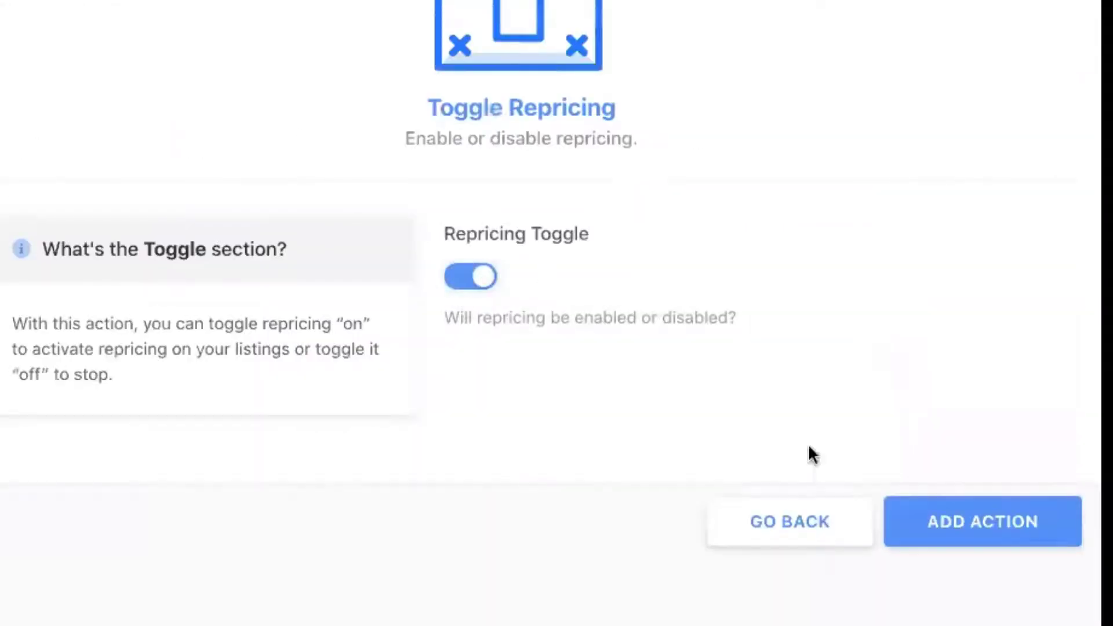
{"action": "left_click", "coordinate": [917, 521]}
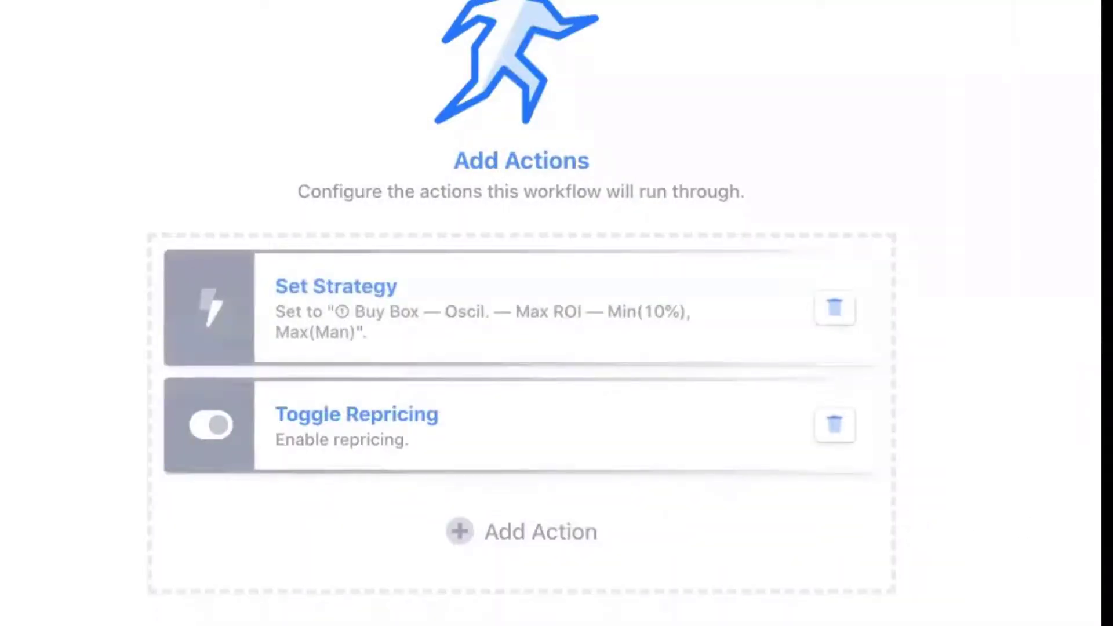
- Proceed to the workflow review, name the workflow "Enable Repricing" and switch it to enabled
{"action": "left_click", "coordinate": [293, 318]}
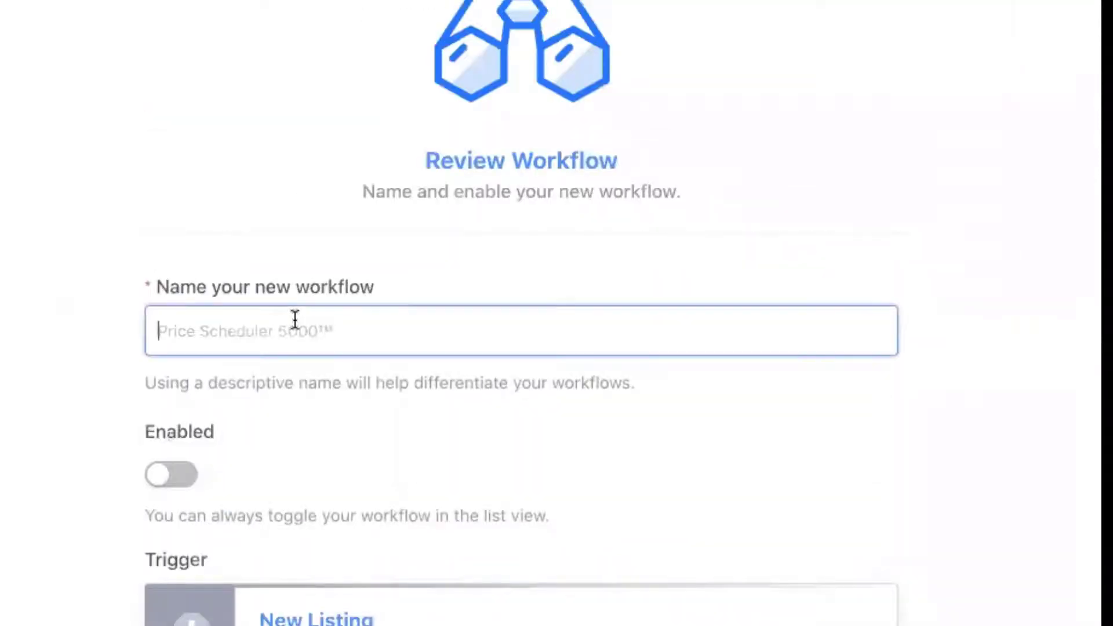
{"action": "type", "text": "New"}
{"action": "key", "text": "BackSpace"}
{"action": "key", "text": "BackSpace"}
{"action": "key", "text": "BackSpace"}
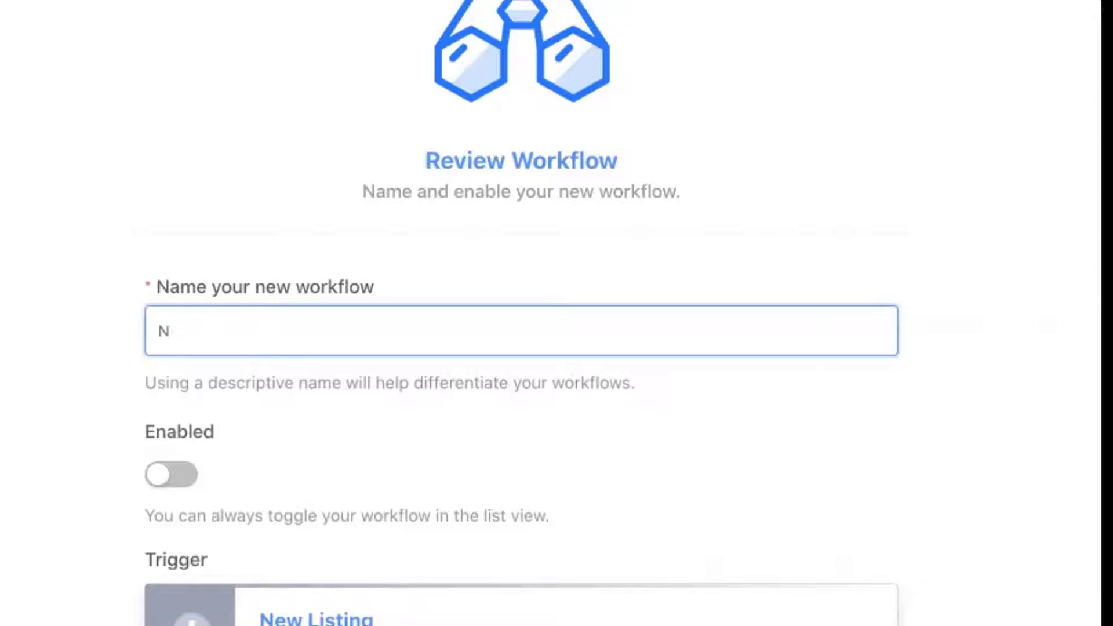
{"action": "key", "text": "BackSpace"}
{"action": "type", "text": "Enable Repricin"}
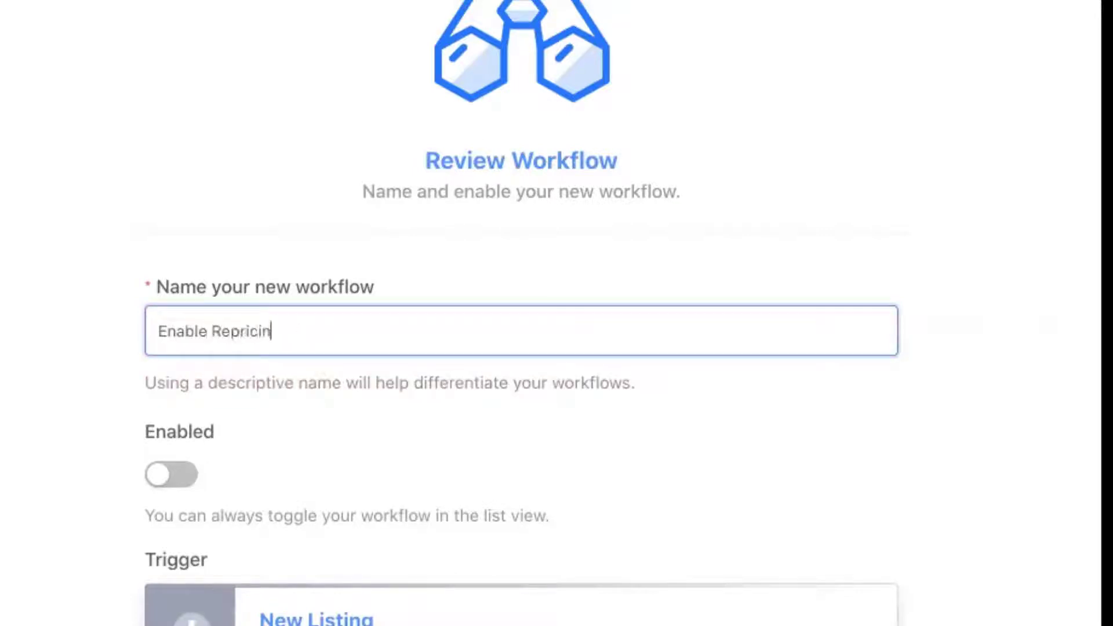
{"action": "type", "text": "g"}
{"action": "left_click", "coordinate": [85, 378]}
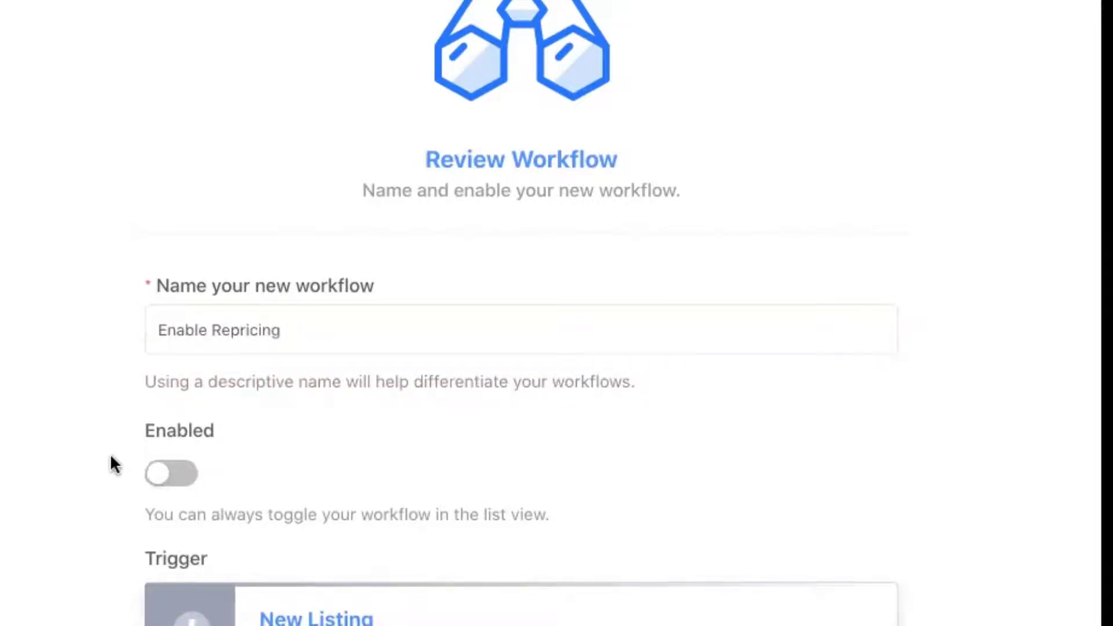
{"action": "scroll", "coordinate": [111, 458], "scroll_direction": "down", "scroll_amount": 4}
{"action": "left_click", "coordinate": [174, 257]}
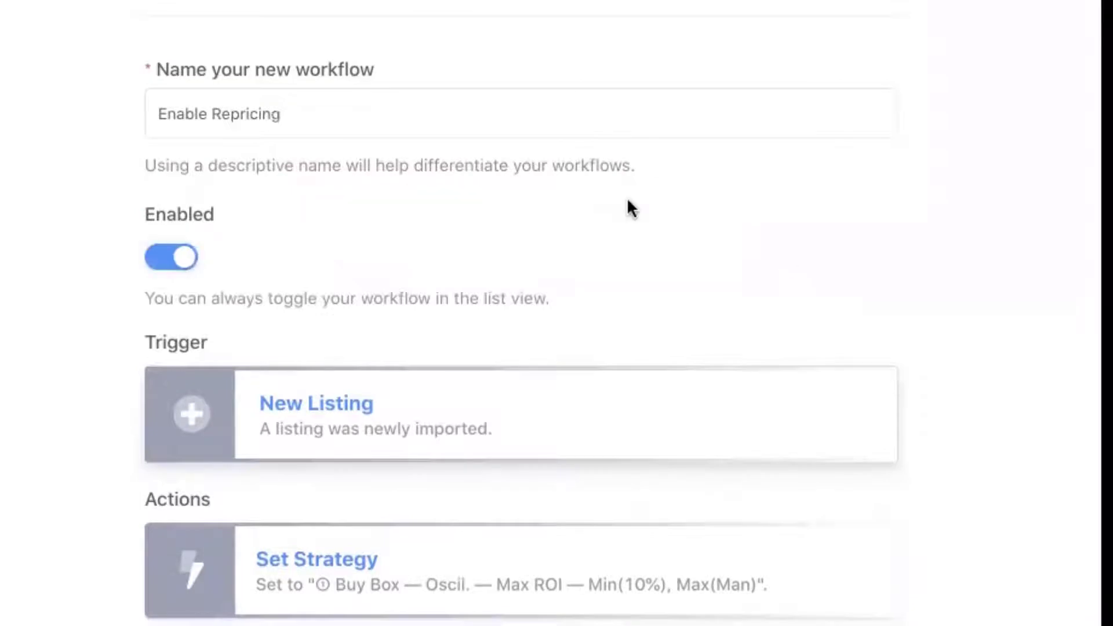
- Put a 🙌 emoji in front of the workflow name and create the workflow
{"action": "left_click", "coordinate": [443, 110]}
{"action": "key", "text": "Home"}
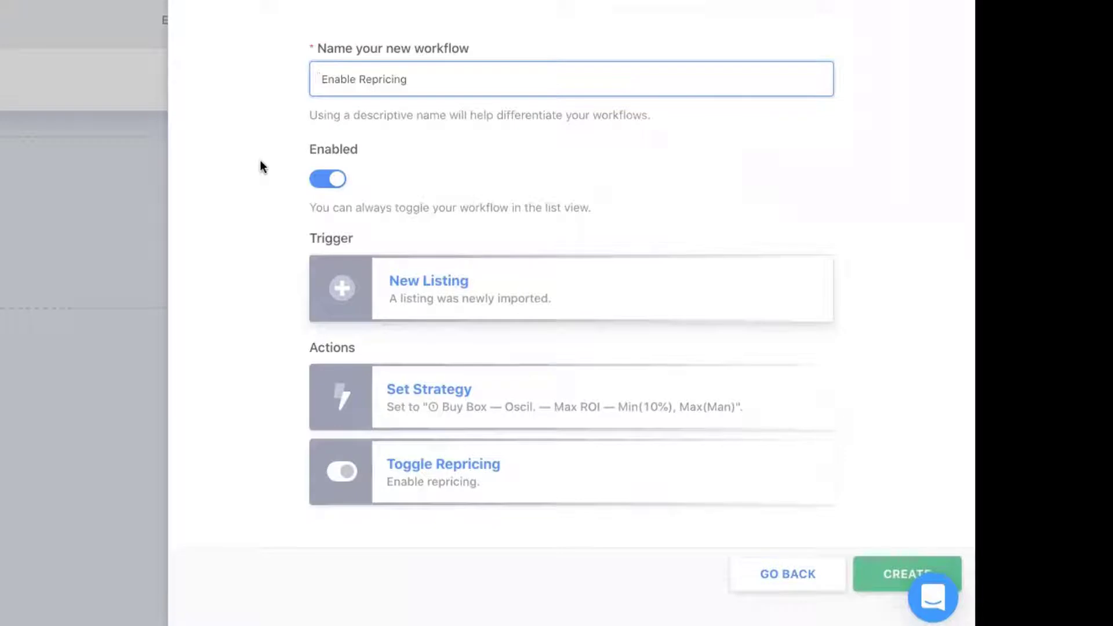
{"action": "type", "text": "🙌"}
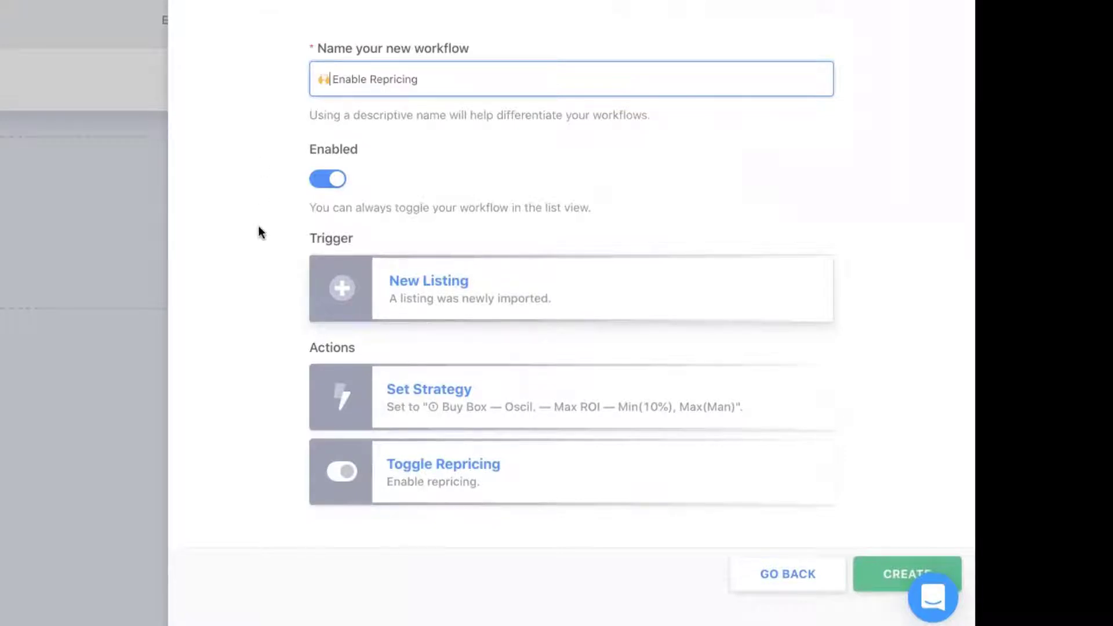
{"action": "left_click", "coordinate": [256, 225]}
{"action": "left_click", "coordinate": [878, 573]}
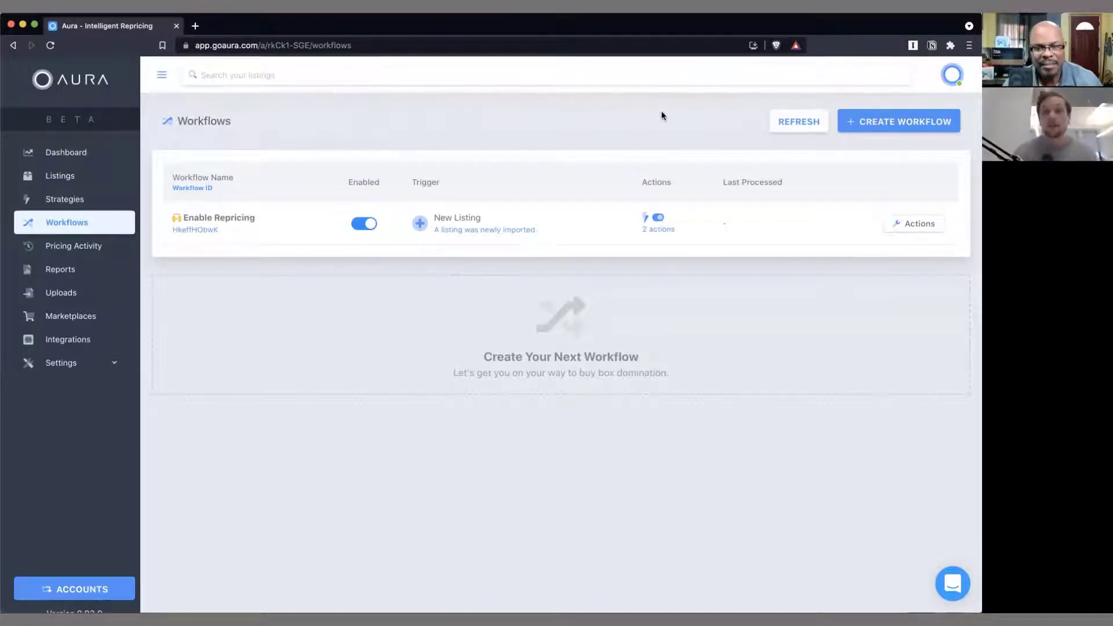
- Start another new workflow with the "A Time of Day Occurs" trigger and proceed to its scheduling settings
{"action": "left_click", "coordinate": [879, 122]}
{"action": "left_click", "coordinate": [718, 318]}
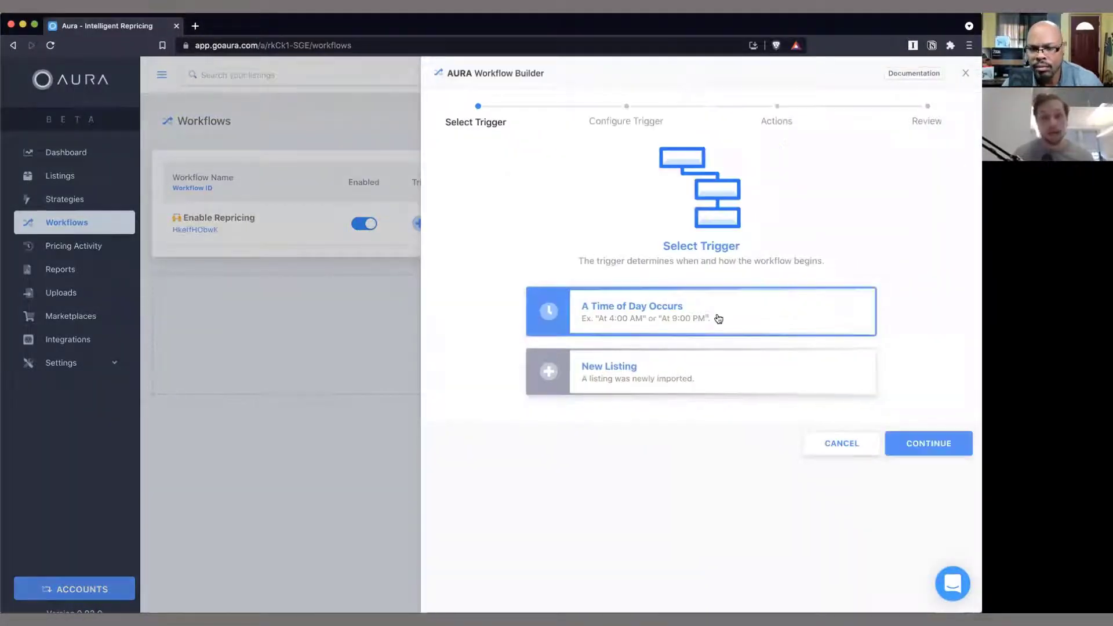
{"action": "left_click", "coordinate": [906, 443]}
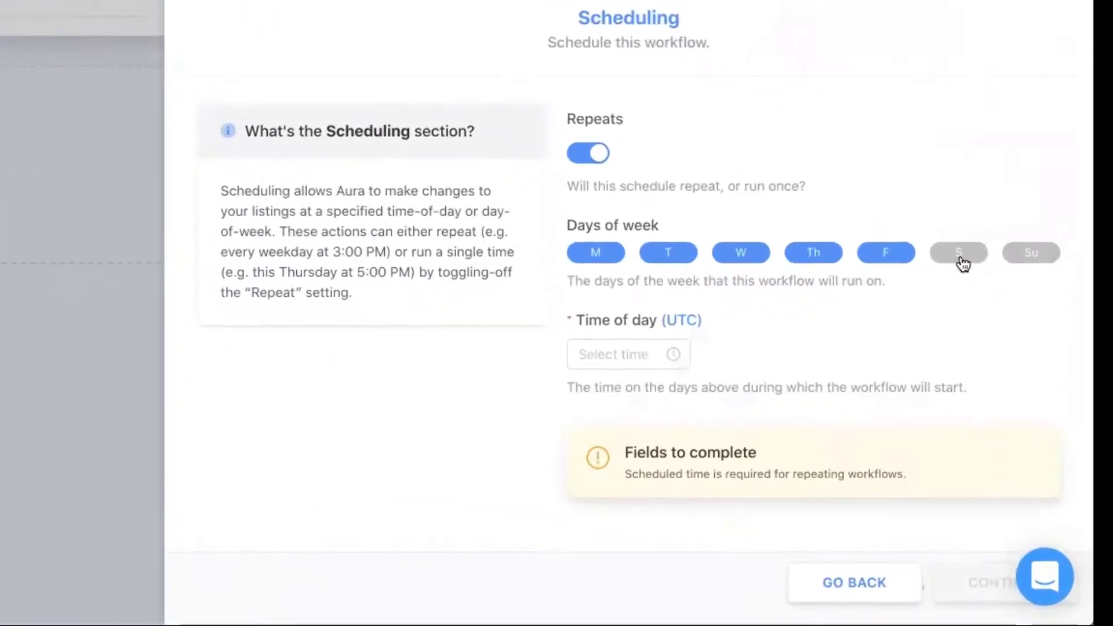
- Add Saturday and Sunday to the repeating schedule, set the time of day to 14:00 UTC, and continue to the actions
{"action": "left_click", "coordinate": [901, 389]}
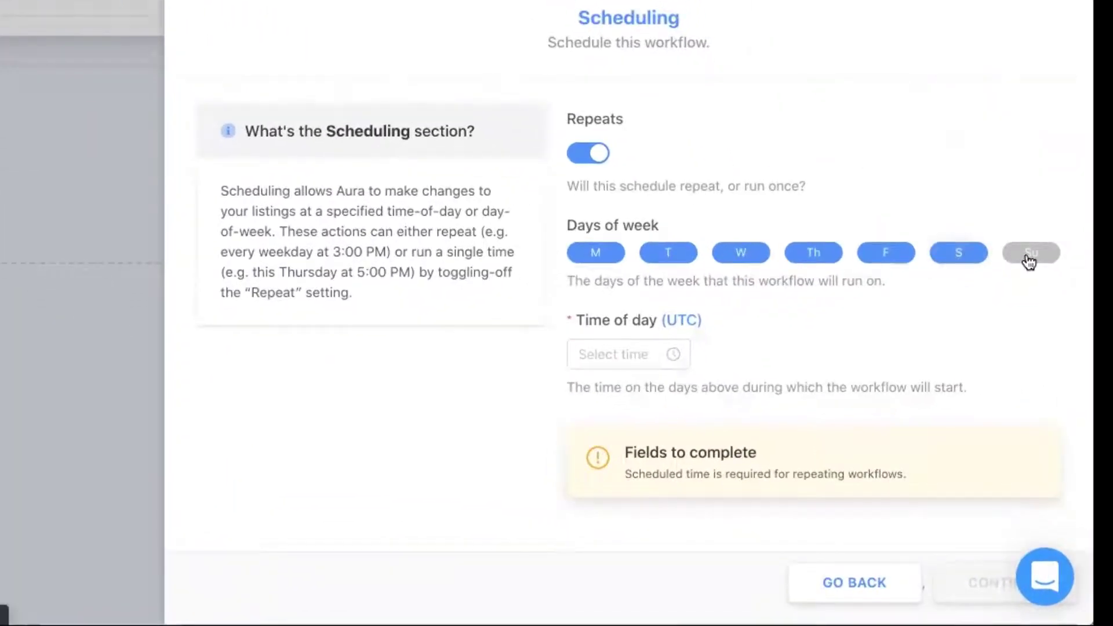
{"action": "left_click", "coordinate": [1028, 255]}
{"action": "scroll", "coordinate": [860, 155], "scroll_direction": "down", "scroll_amount": 1}
{"action": "left_click", "coordinate": [593, 296]}
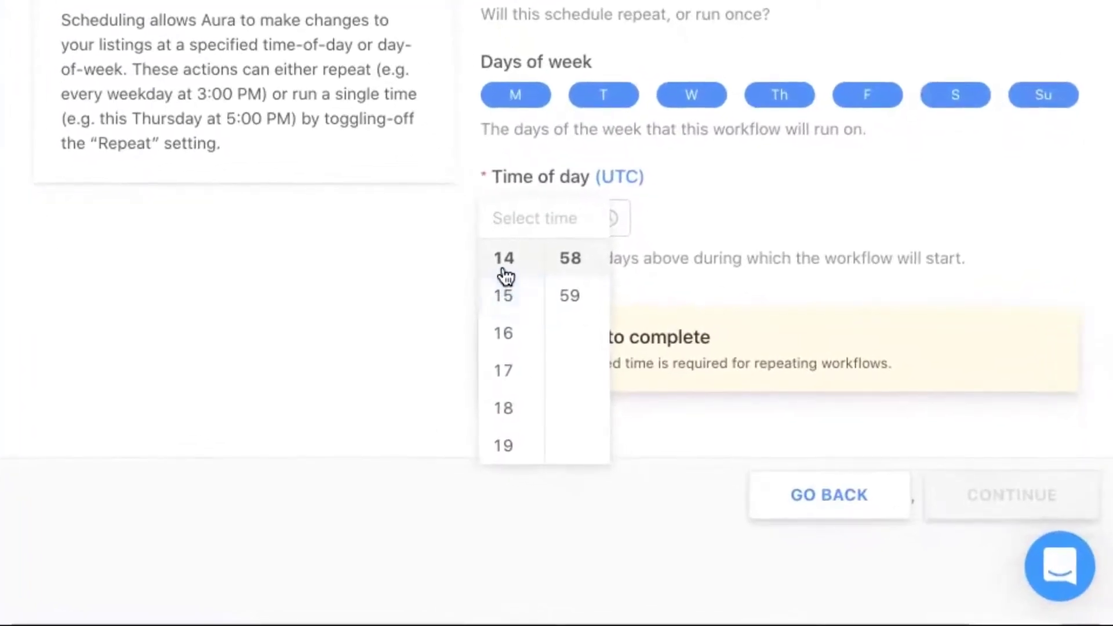
{"action": "left_click", "coordinate": [503, 270]}
{"action": "scroll", "coordinate": [577, 371], "scroll_direction": "up", "scroll_amount": 15}
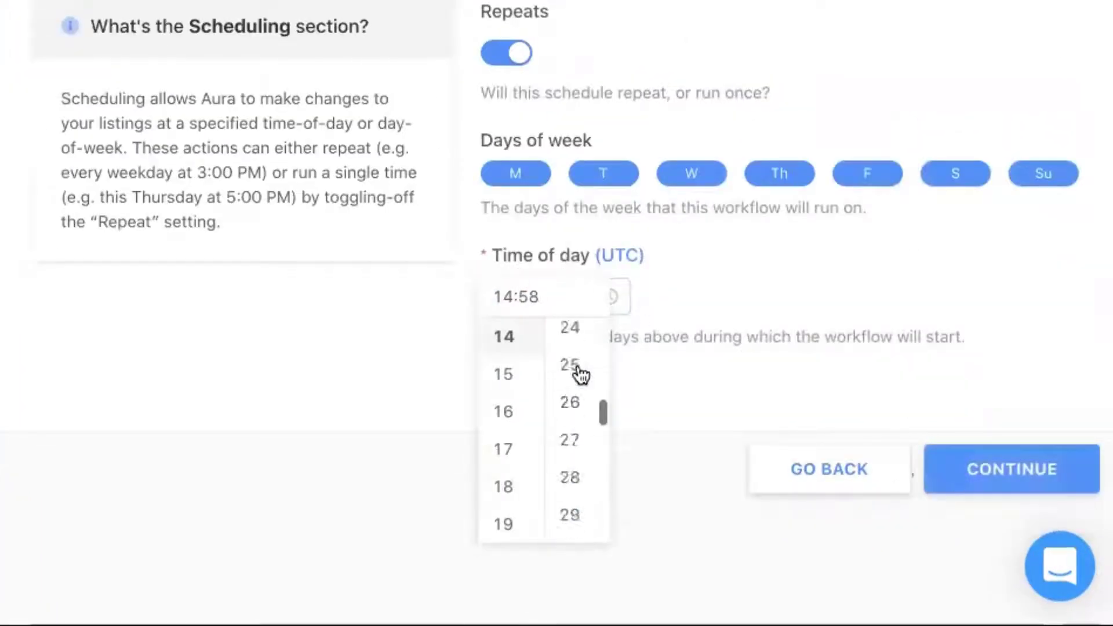
{"action": "scroll", "coordinate": [580, 374], "scroll_direction": "up", "scroll_amount": 10}
{"action": "left_click", "coordinate": [568, 339]}
{"action": "left_click", "coordinate": [600, 266]}
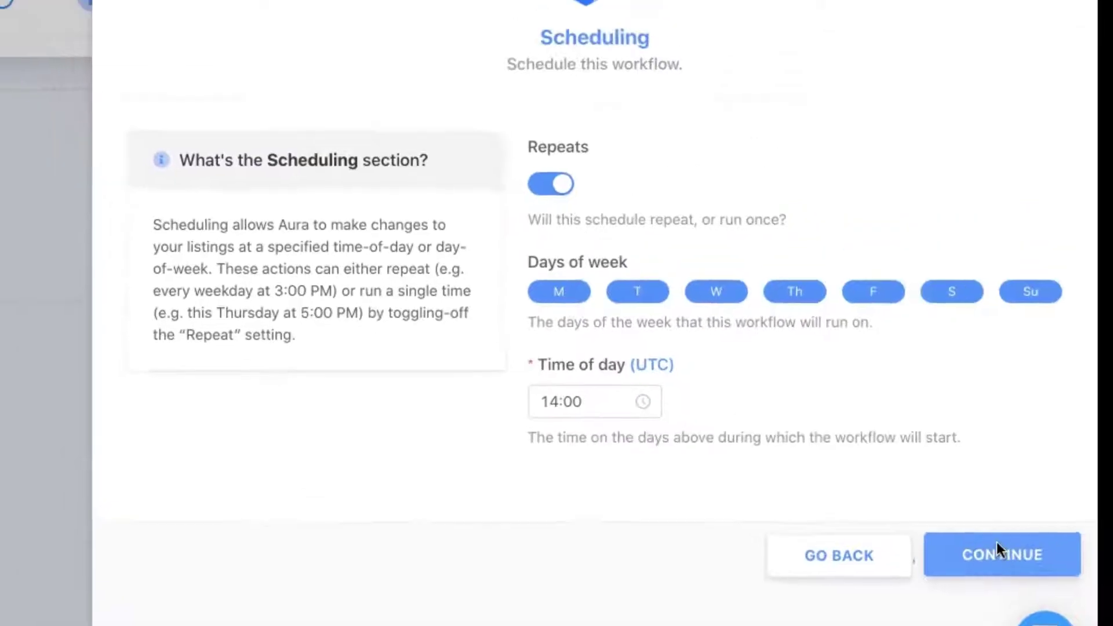
{"action": "left_click", "coordinate": [1009, 466]}
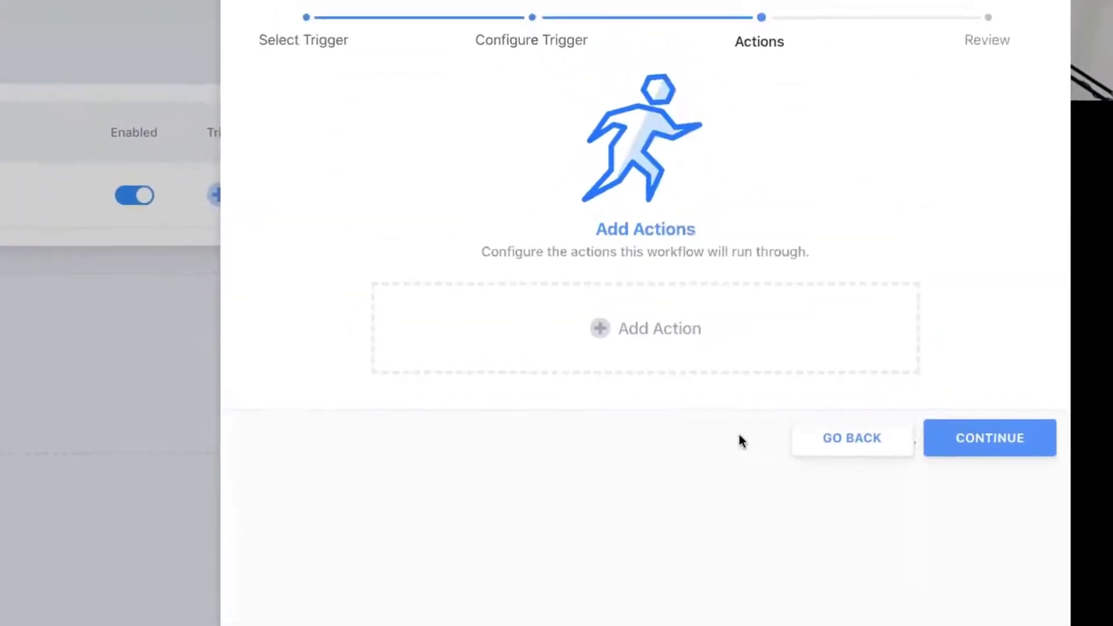
- Add a Filter Block that filters by the strategy "Buy Box — Oscil. — Max ROI — Min(10%), Max(Man)"
{"action": "left_click", "coordinate": [601, 320]}
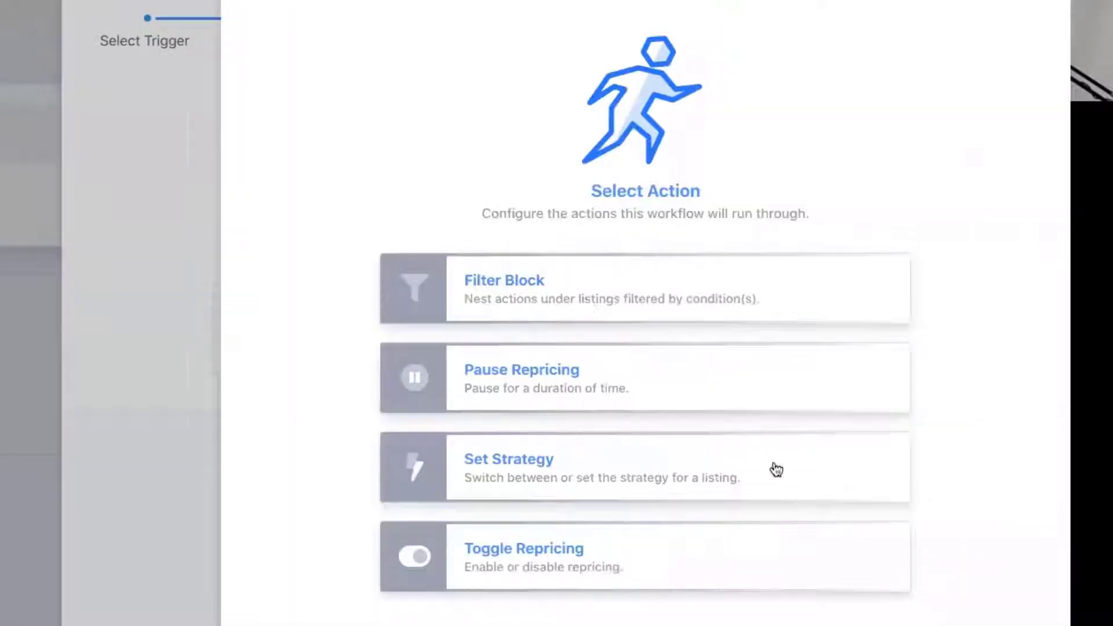
{"action": "left_click", "coordinate": [601, 301]}
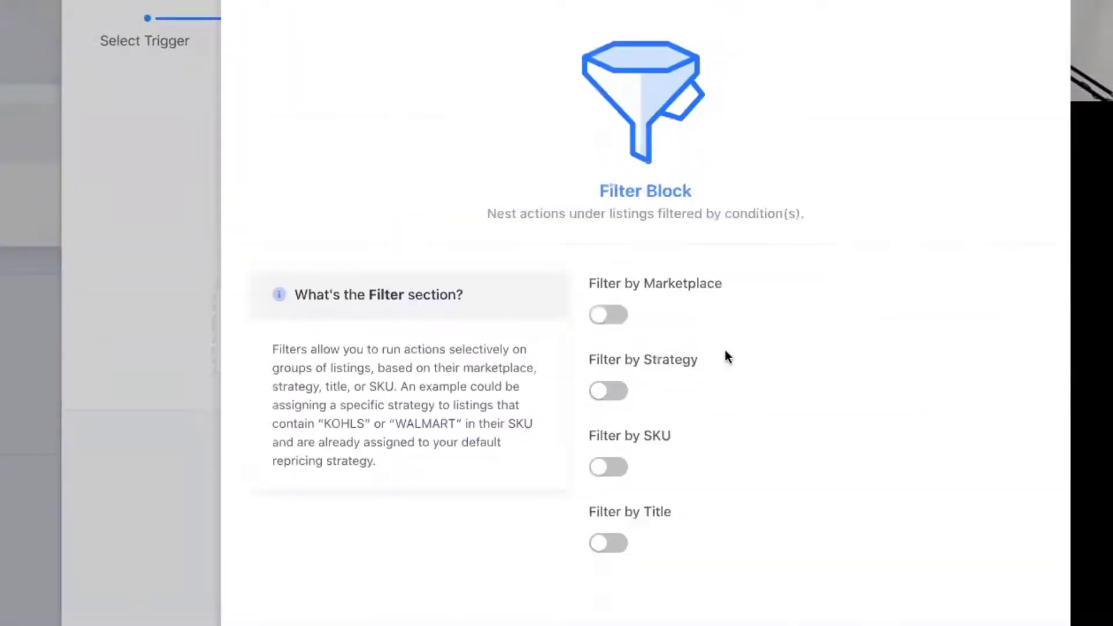
{"action": "left_click", "coordinate": [603, 392]}
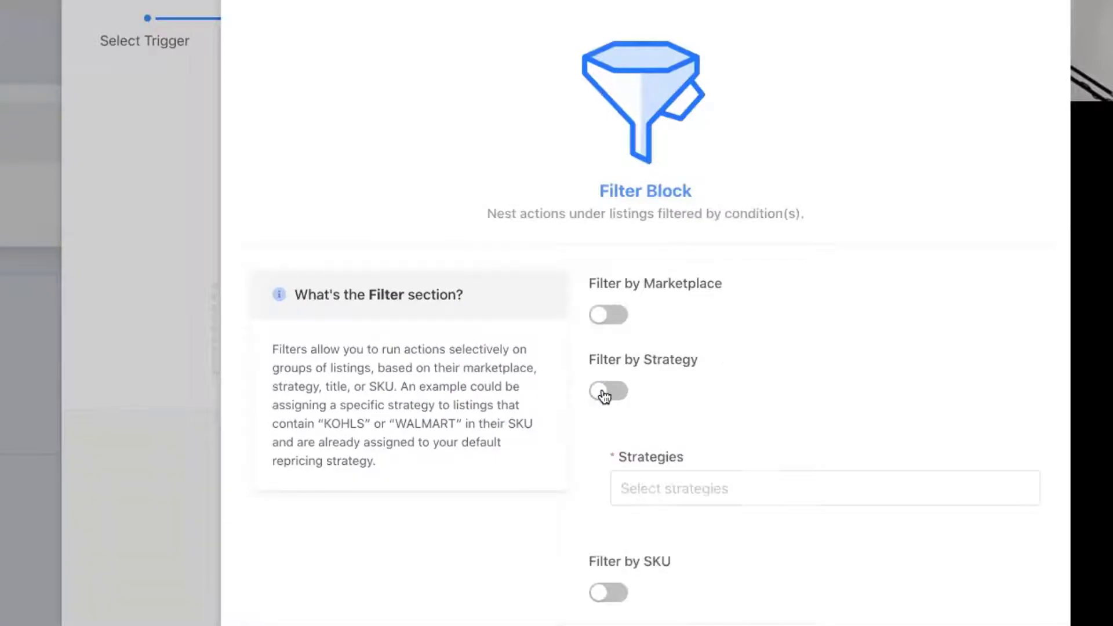
{"action": "left_click", "coordinate": [654, 489]}
{"action": "left_click", "coordinate": [652, 525]}
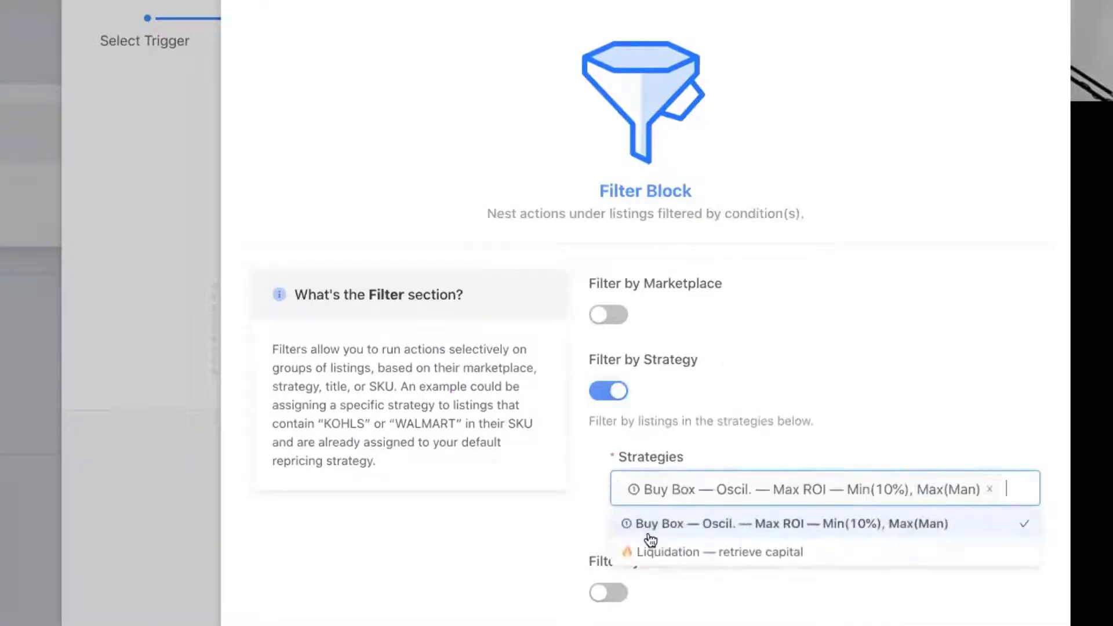
{"action": "left_click", "coordinate": [425, 603]}
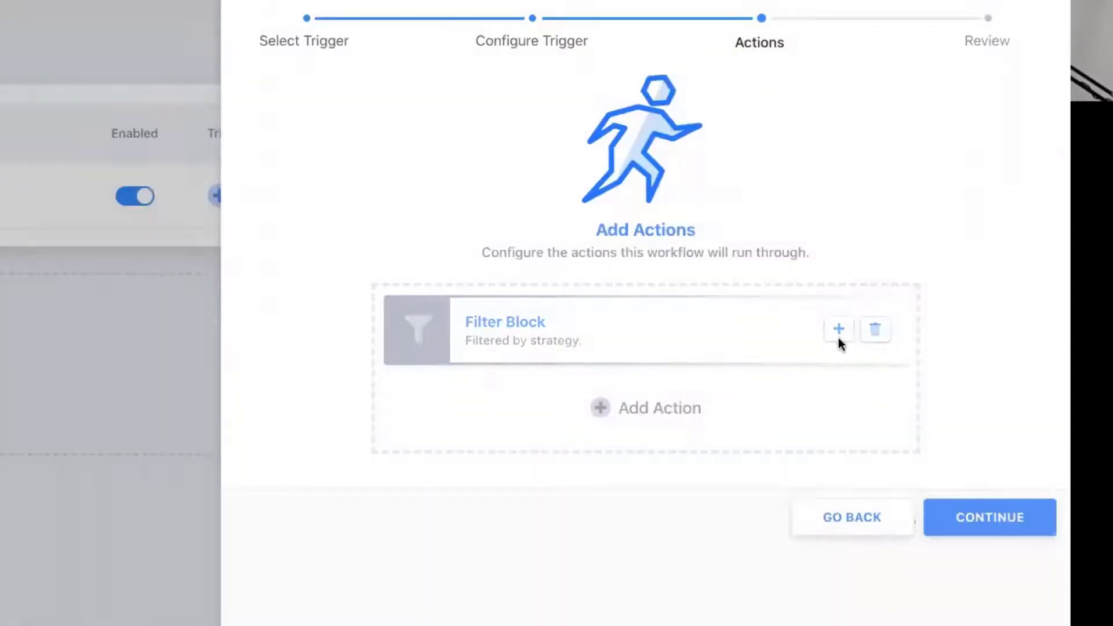
- Start a Pause Repricing action nested under the Filter Block and set its duration to 0 hours 10 minutes
{"action": "left_click", "coordinate": [838, 337]}
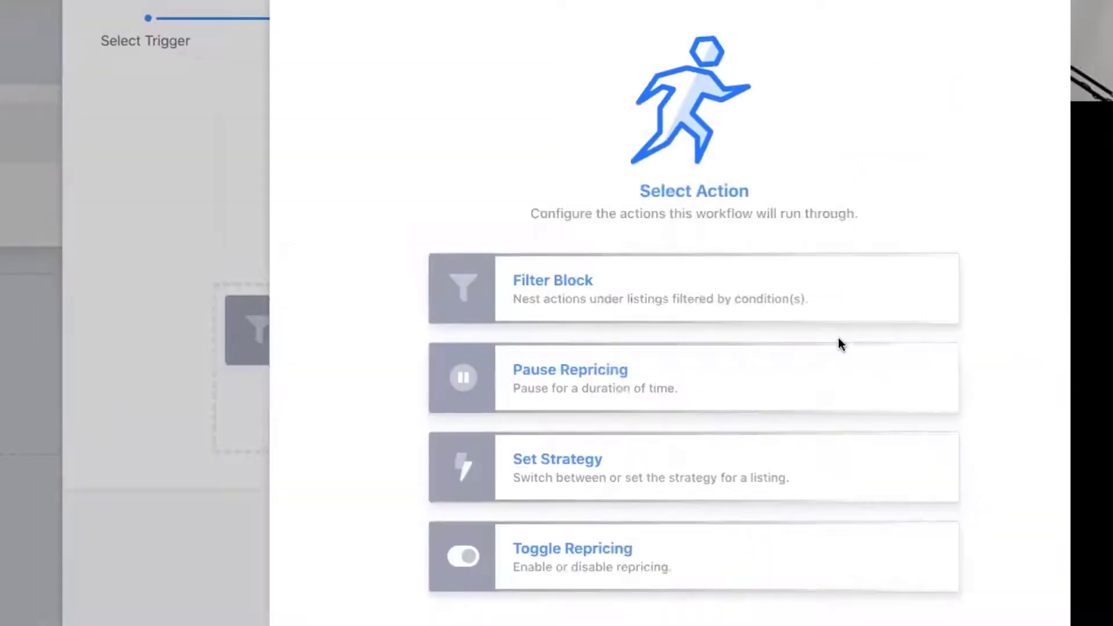
{"action": "left_click", "coordinate": [669, 406]}
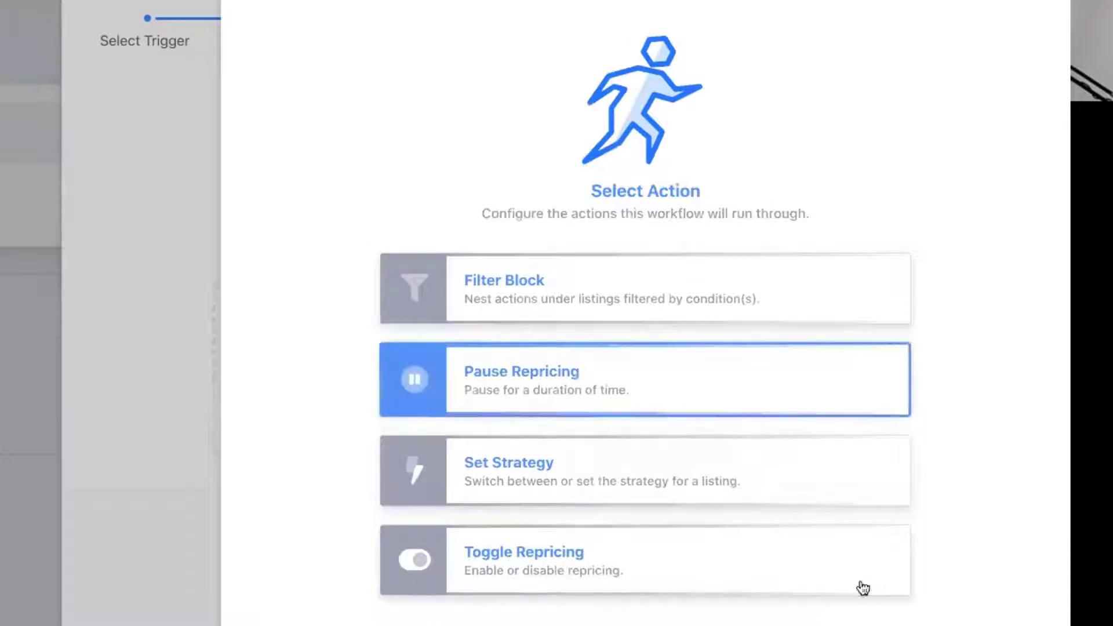
{"action": "left_click", "coordinate": [951, 625]}
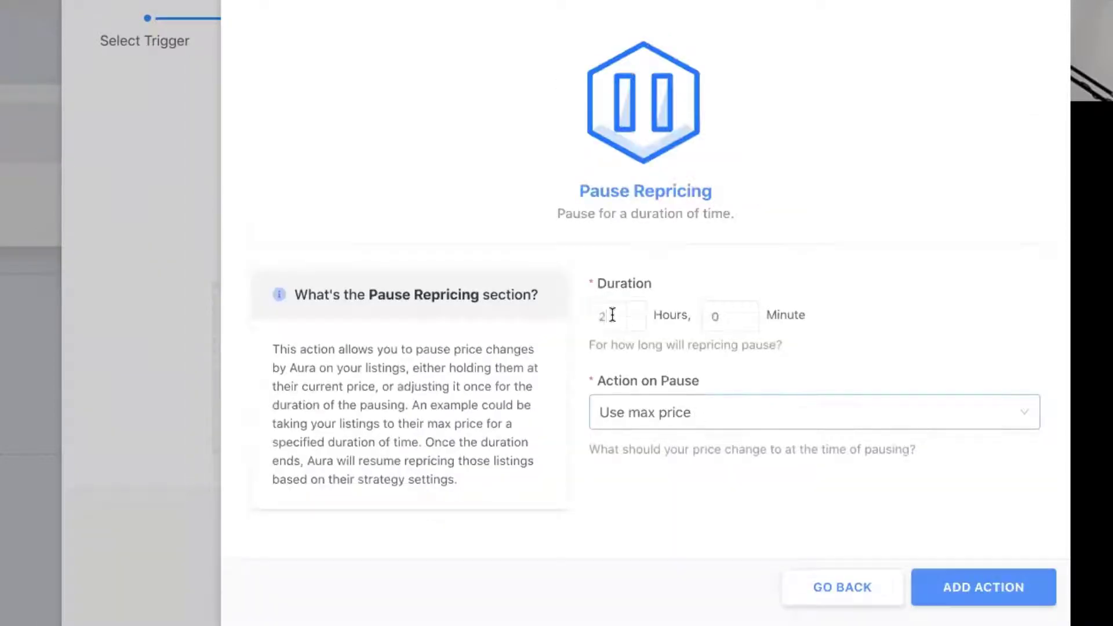
{"action": "left_click", "coordinate": [612, 314]}
{"action": "key", "text": "BackSpace"}
{"action": "type", "text": "0"}
{"action": "key", "text": "Tab"}
{"action": "type", "text": "10"}
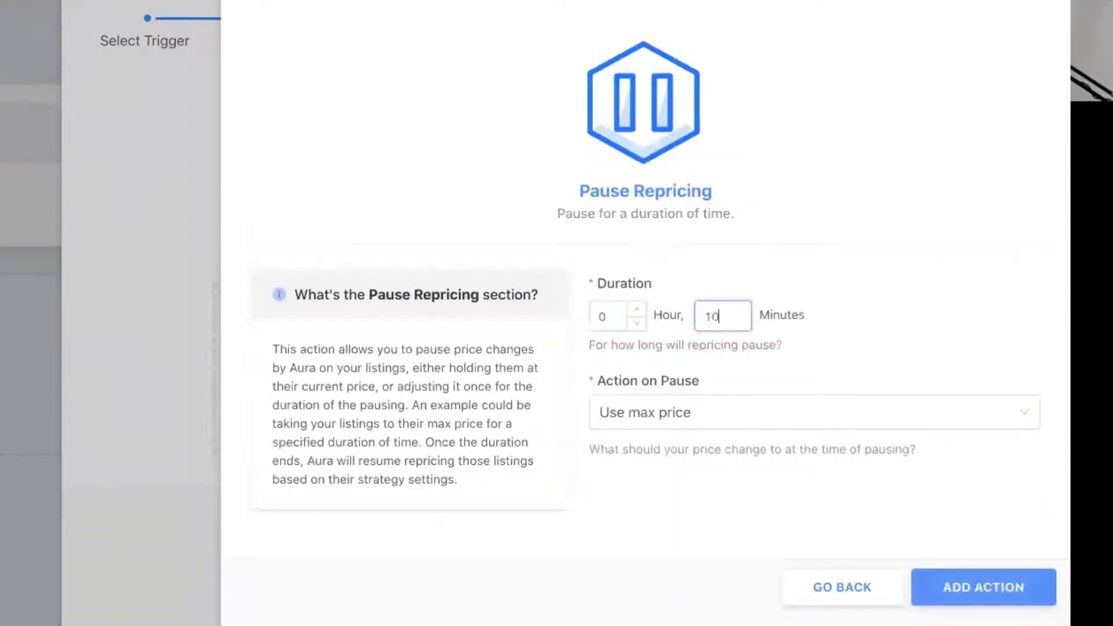
- Set the Action on Pause to Customize price at Buy Box Price + 10% and add the Pause Repricing action
{"action": "left_click", "coordinate": [736, 410]}
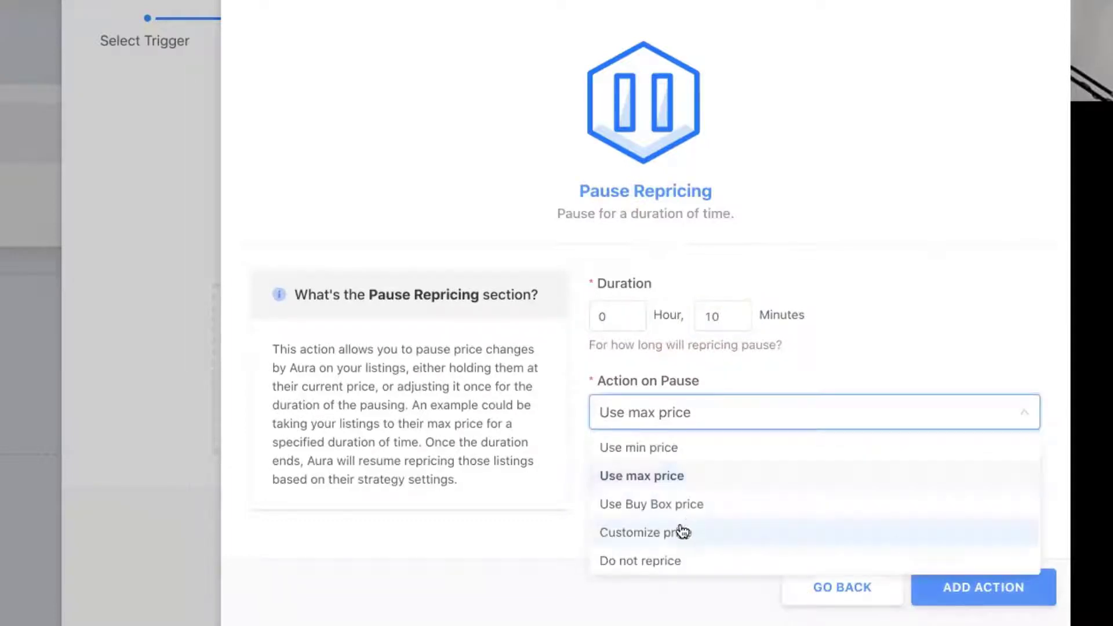
{"action": "left_click", "coordinate": [681, 529]}
{"action": "left_click", "coordinate": [923, 458]}
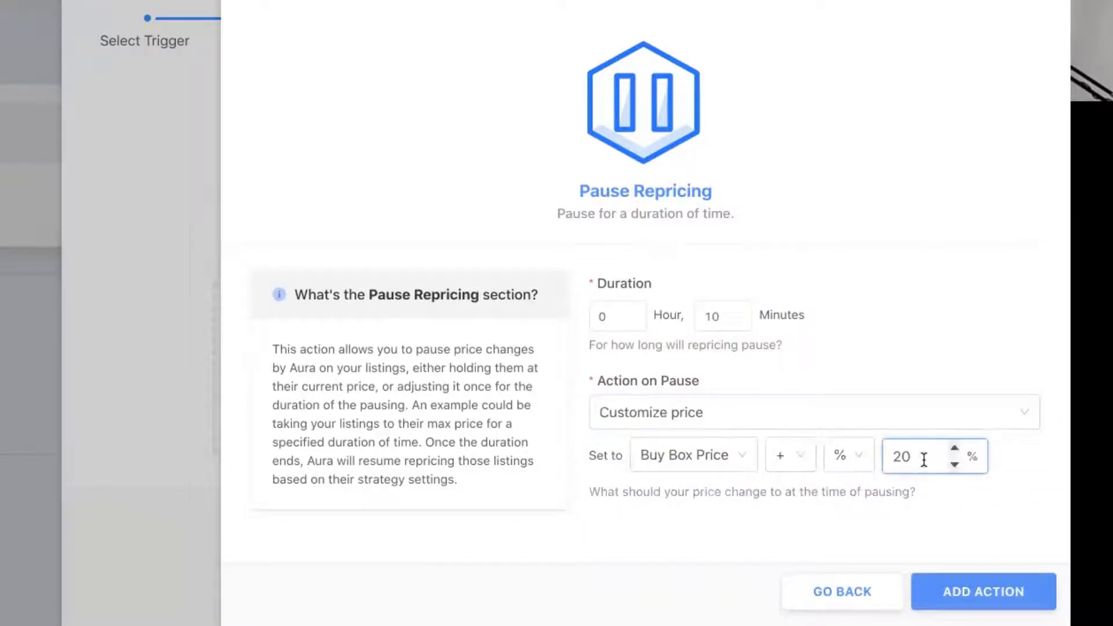
{"action": "key", "text": "BackSpace"}
{"action": "type", "text": "1"}
{"action": "left_click", "coordinate": [728, 546]}
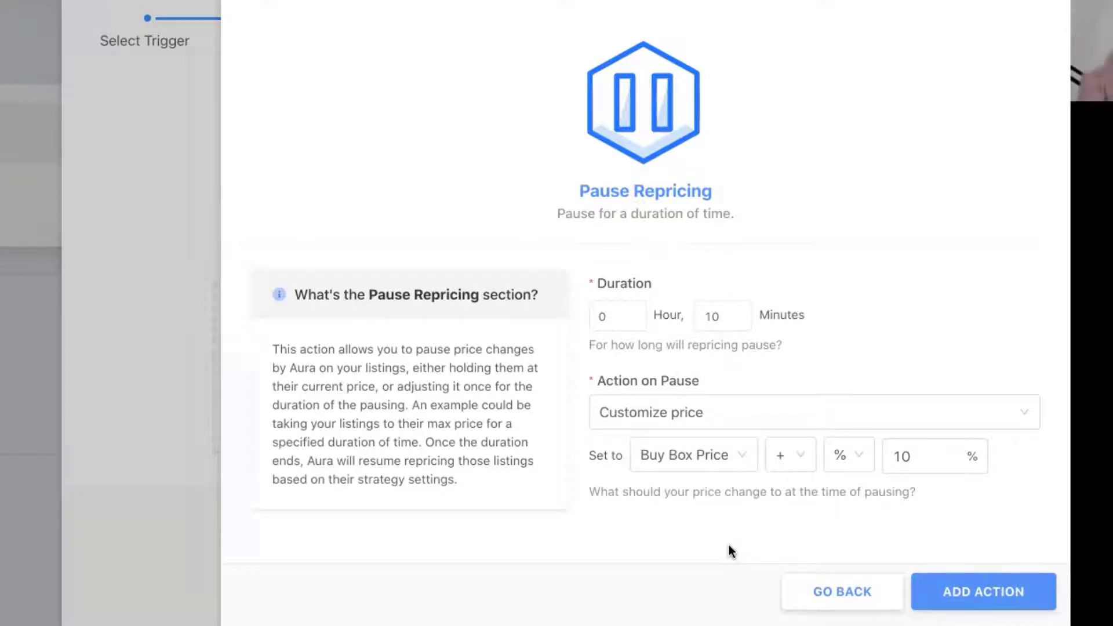
{"action": "double_click", "coordinate": [728, 546]}
{"action": "left_click", "coordinate": [894, 525]}
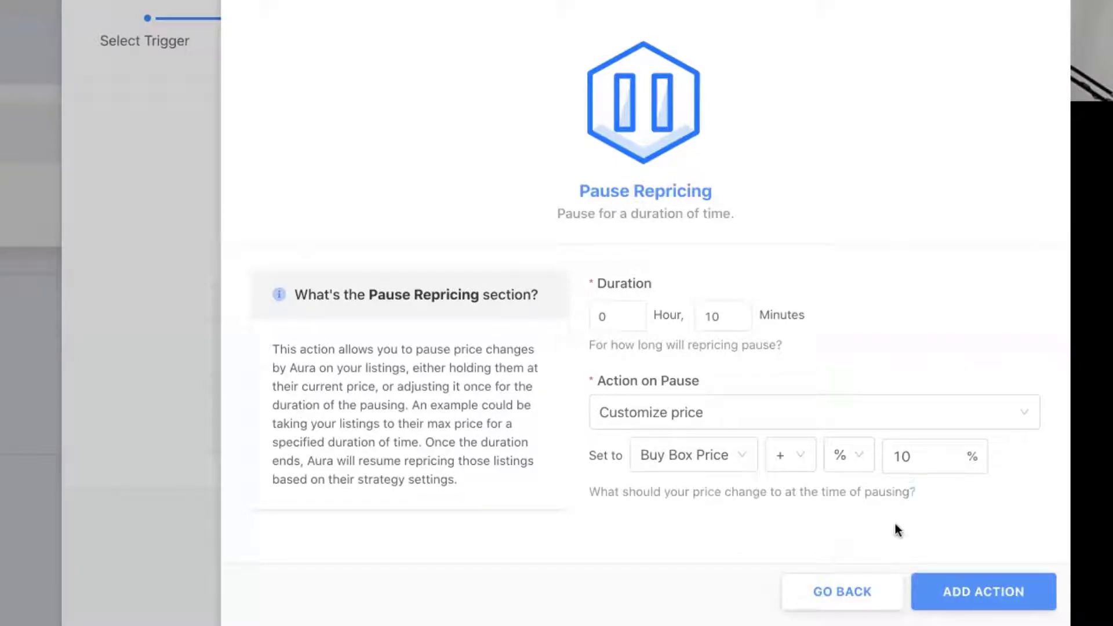
{"action": "left_click", "coordinate": [953, 579]}
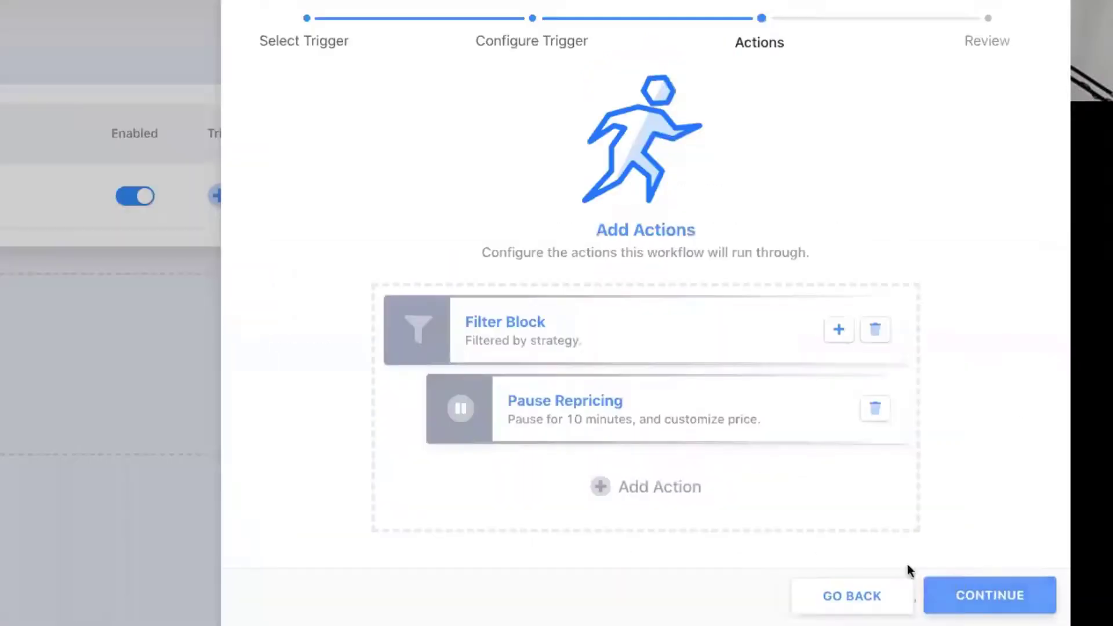
- Add a second Filter Block to the workflow's actions that filters listings by strategy
{"action": "left_click", "coordinate": [595, 487]}
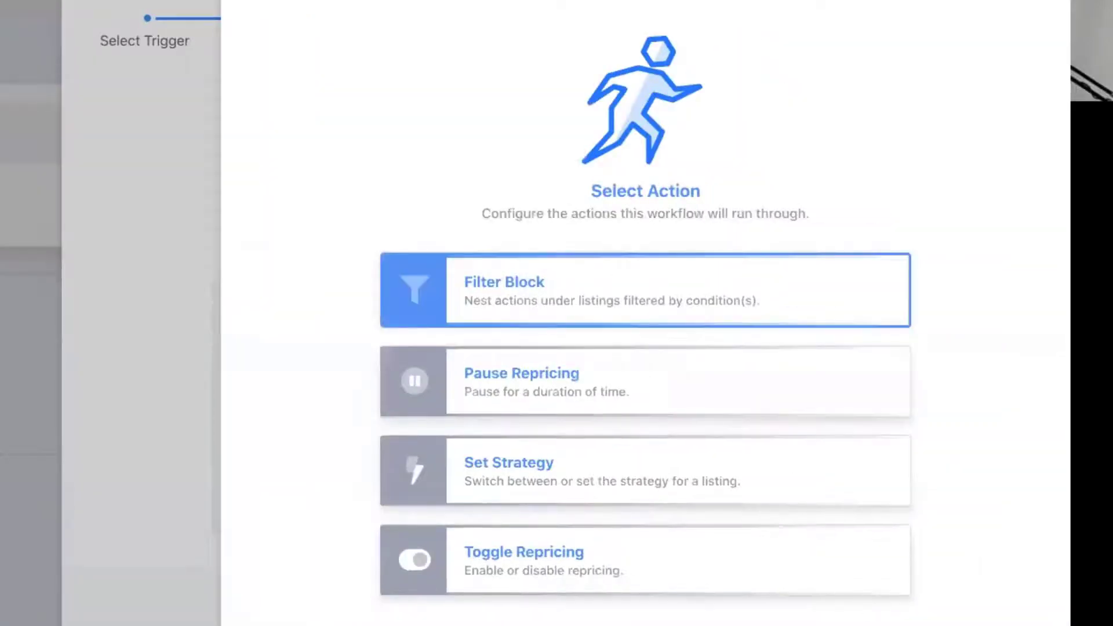
{"action": "left_click", "coordinate": [638, 291]}
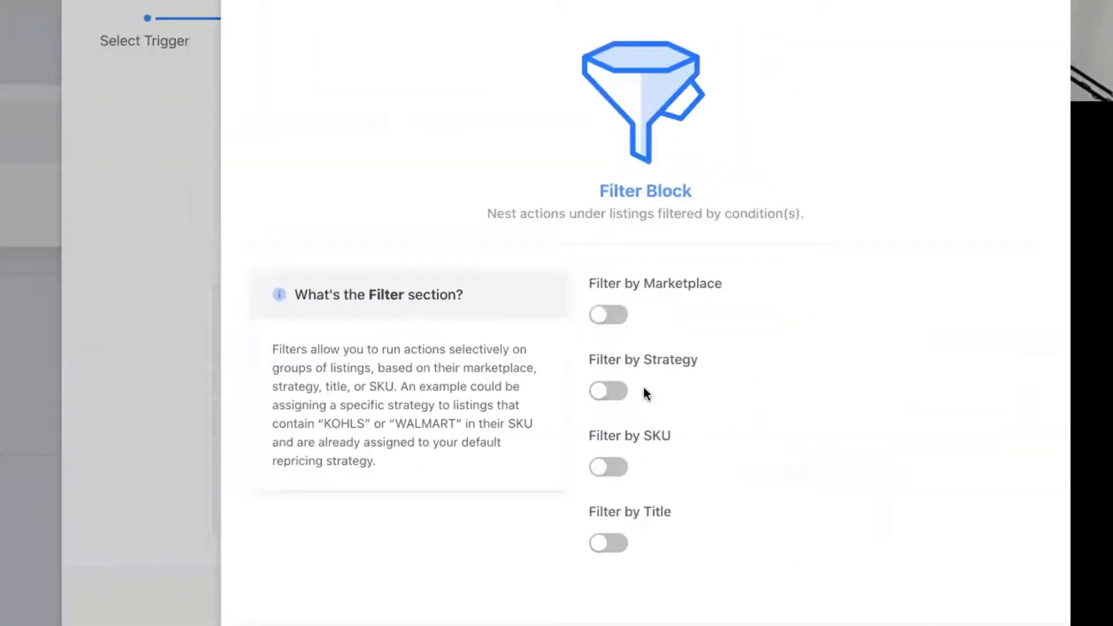
{"action": "left_click", "coordinate": [616, 390]}
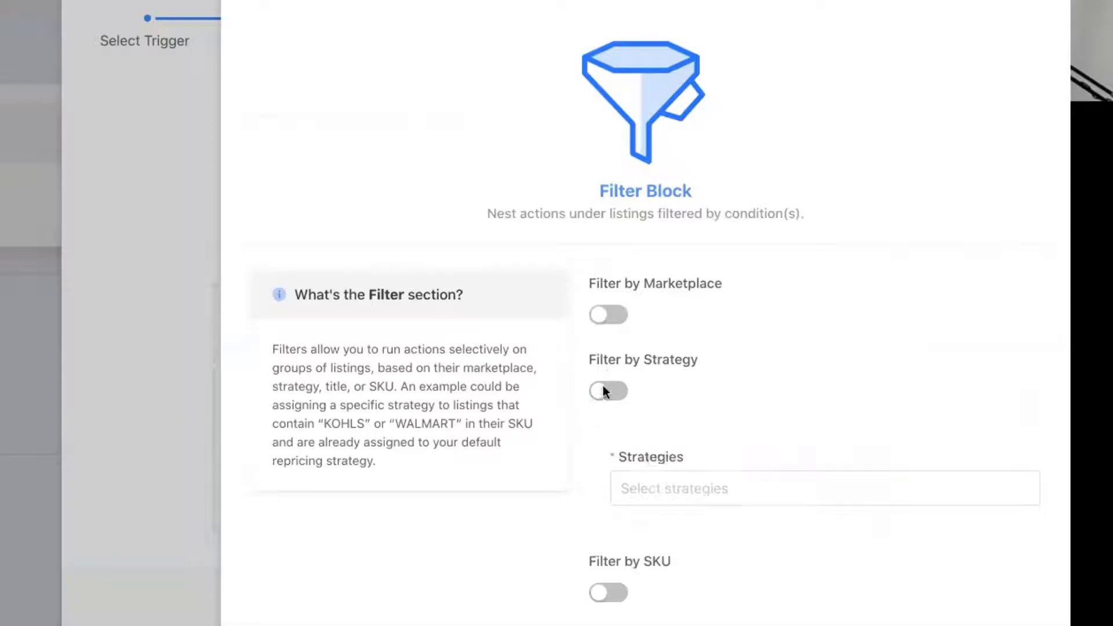
{"action": "left_click", "coordinate": [650, 490]}
{"action": "left_click", "coordinate": [652, 555]}
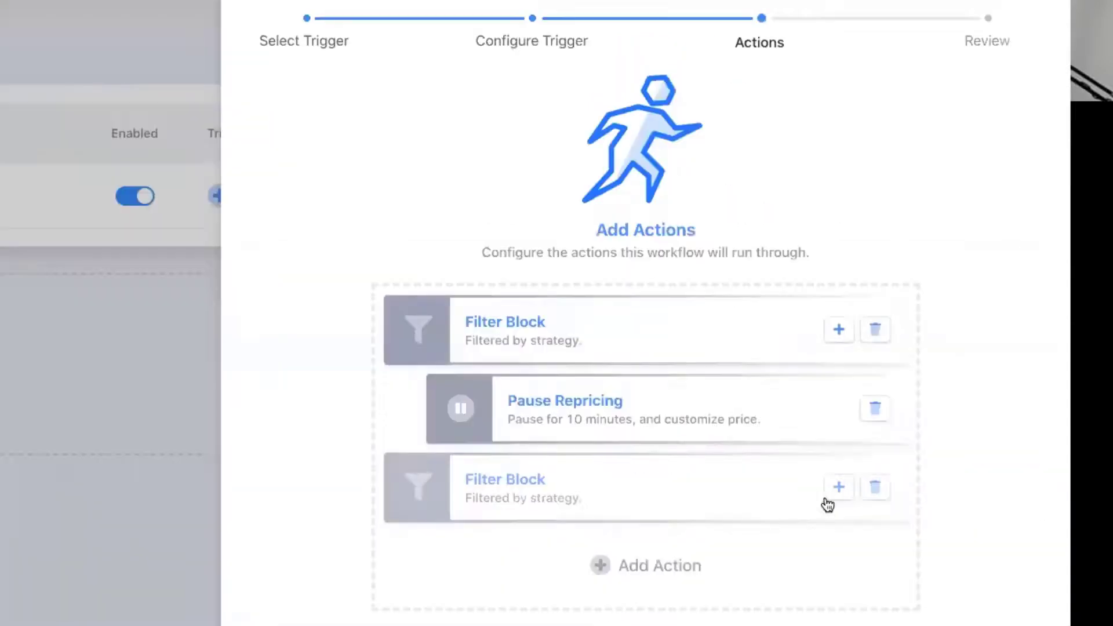
- Start a Pause Repricing action nested under the second Filter Block, with Use min price and a duration of 0 hours 10 minutes
{"action": "left_click", "coordinate": [816, 487]}
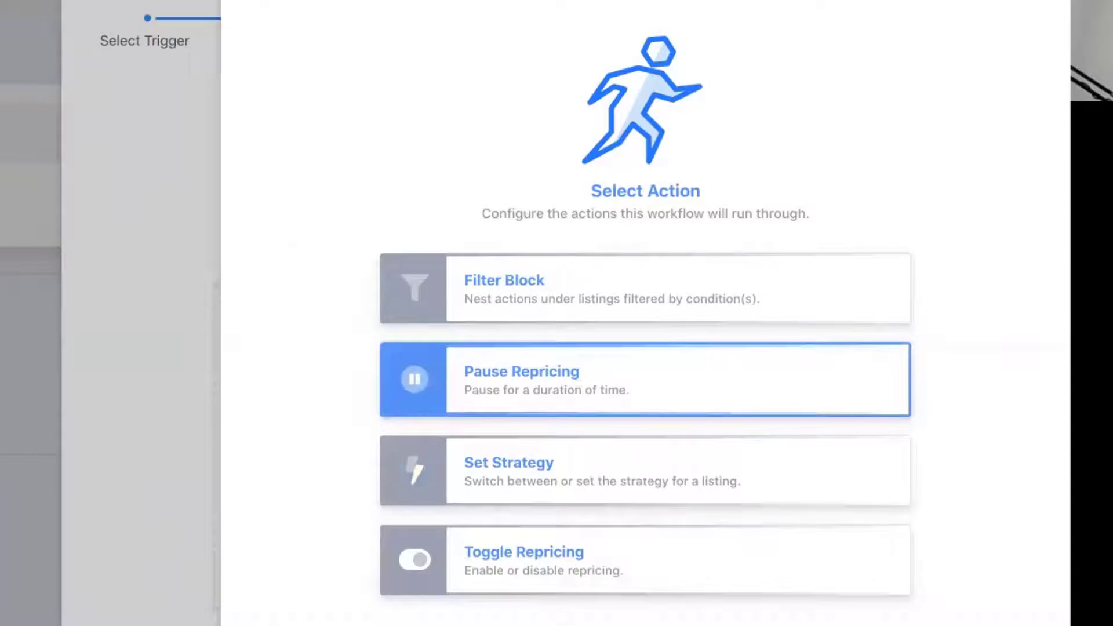
{"action": "left_click", "coordinate": [647, 405]}
{"action": "left_click", "coordinate": [666, 410]}
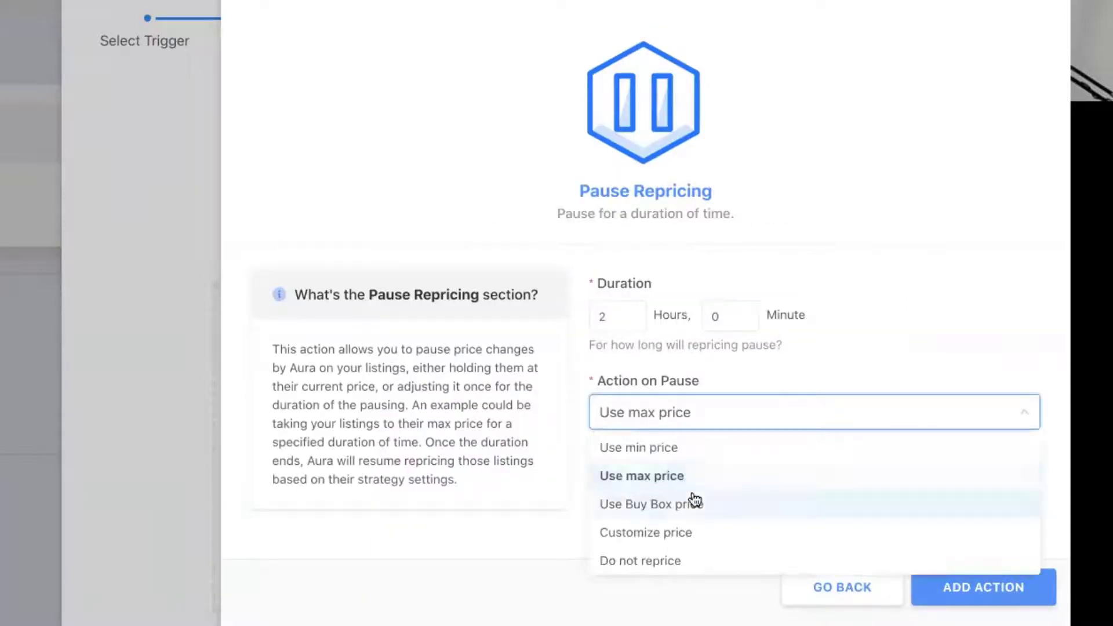
{"action": "left_click", "coordinate": [695, 451]}
{"action": "left_click", "coordinate": [616, 326]}
{"action": "key", "text": "BackSpace"}
{"action": "type", "text": "0"}
{"action": "key", "text": "Tab"}
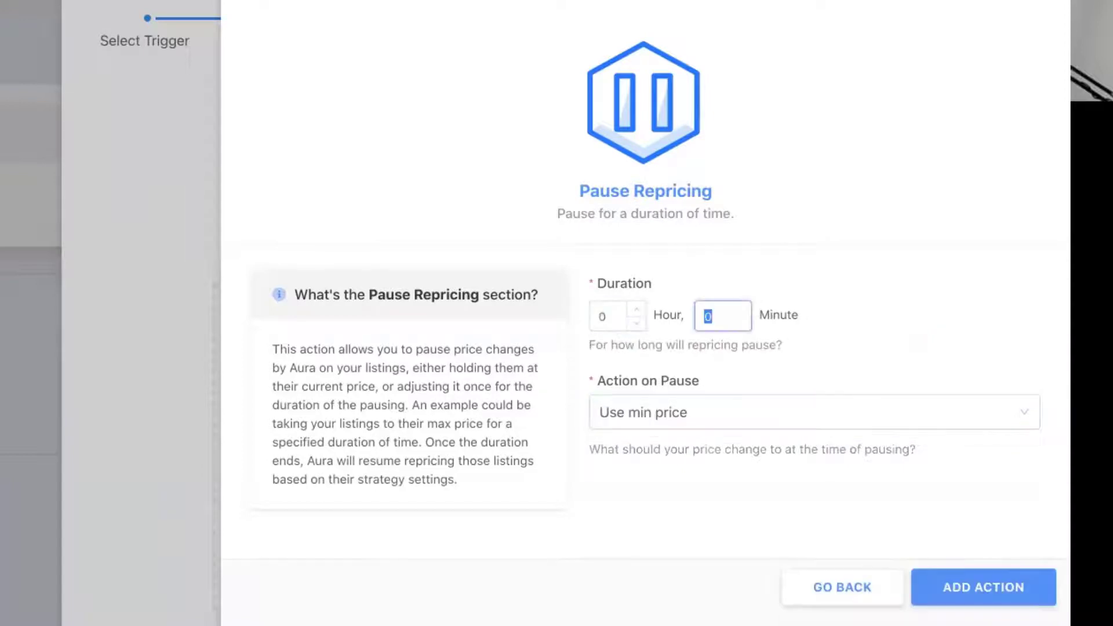
{"action": "type", "text": "10"}
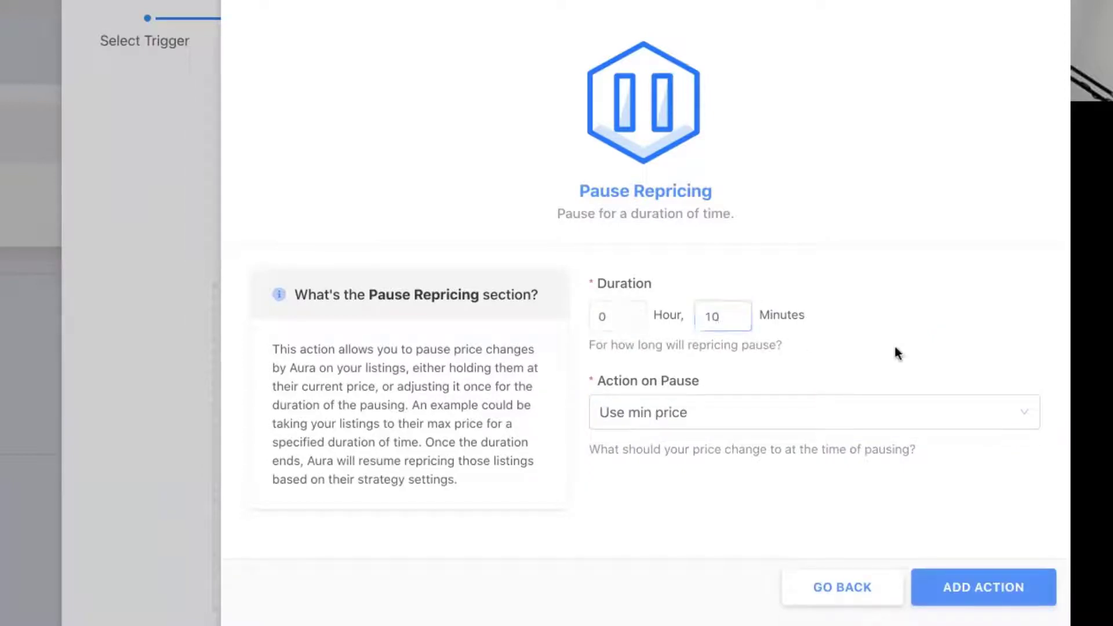
- Set the Action on Pause to Customize price at Buy Box Price - 10% and add the second Pause Repricing action
{"action": "left_click", "coordinate": [795, 418]}
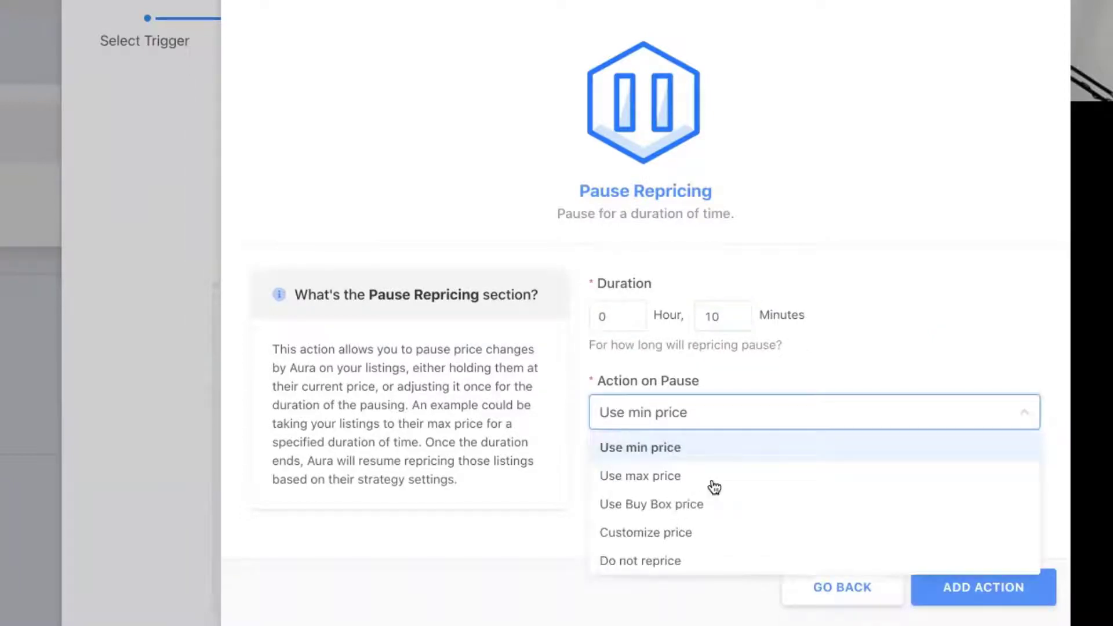
{"action": "left_click", "coordinate": [678, 528]}
{"action": "left_click", "coordinate": [773, 464]}
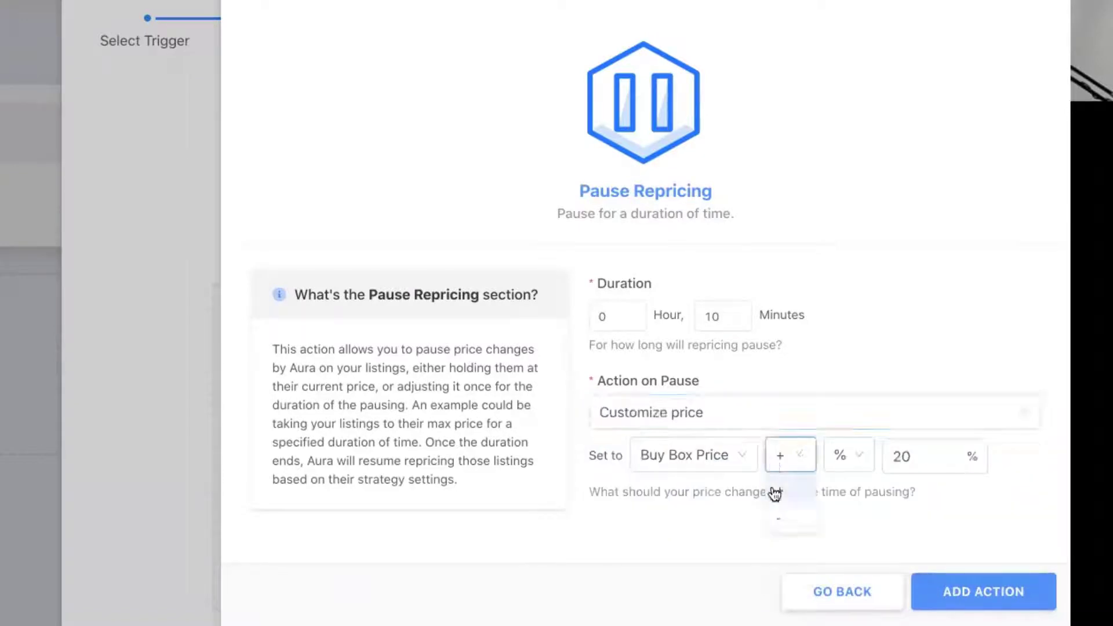
{"action": "left_click", "coordinate": [944, 456]}
{"action": "key", "text": "Left"}
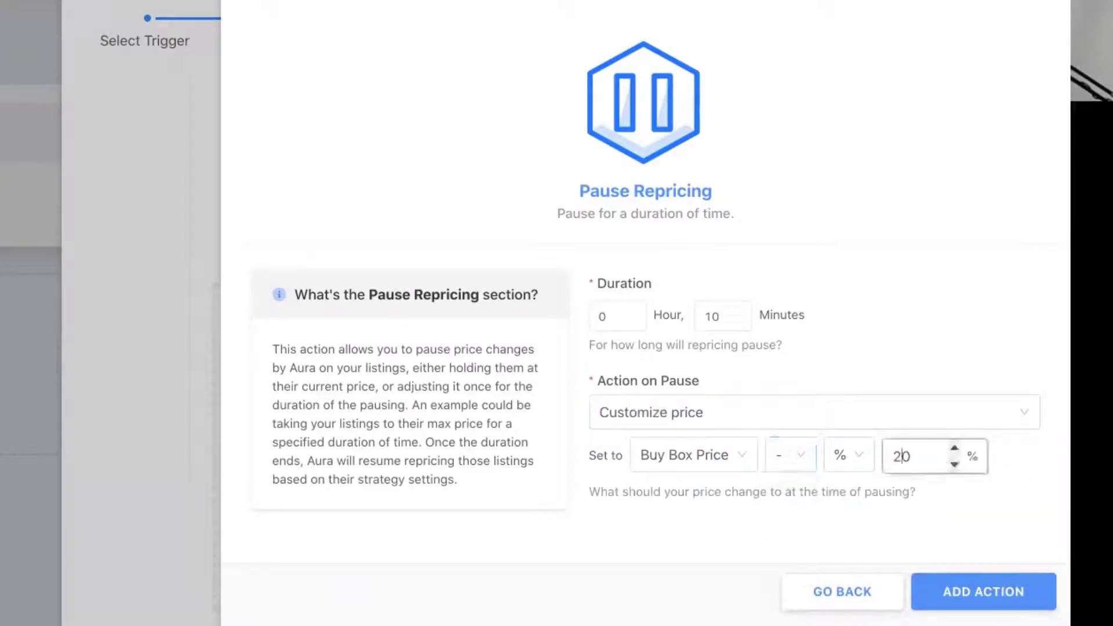
{"action": "key", "text": "BackSpace"}
{"action": "type", "text": "1"}
{"action": "left_click", "coordinate": [718, 558]}
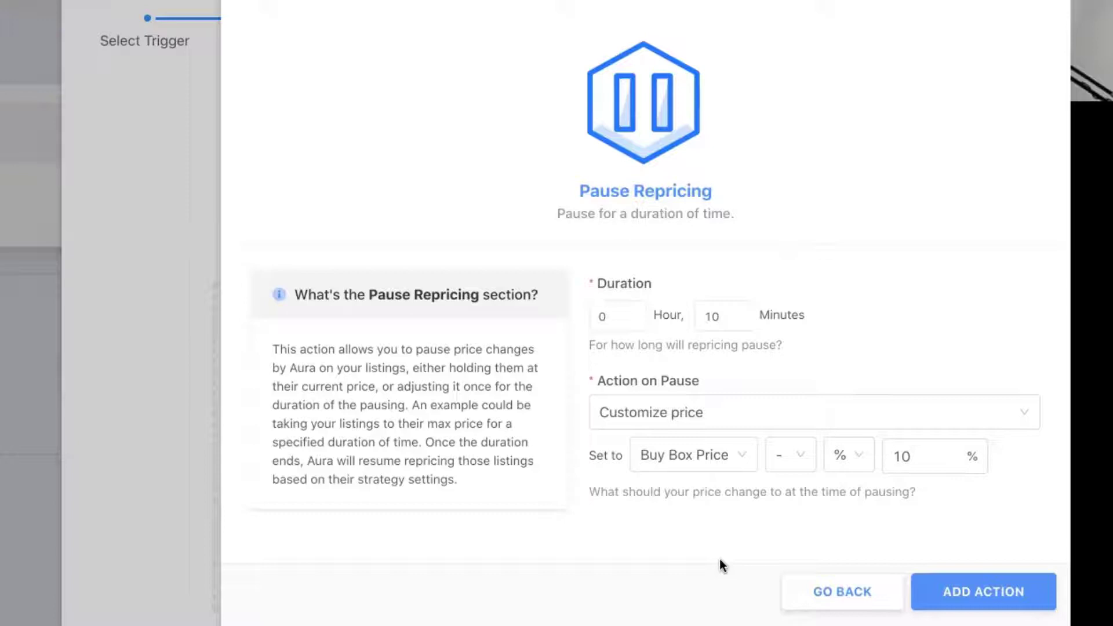
{"action": "left_click", "coordinate": [985, 592]}
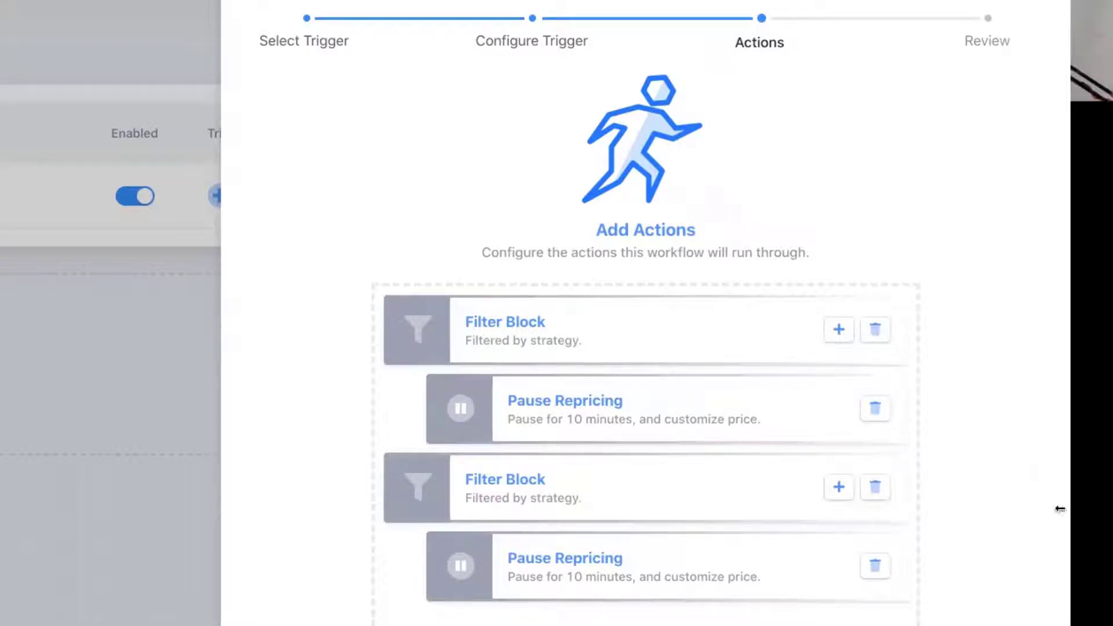
- Delete the second Filter Block together with its nested pause action and continue to the workflow review
{"action": "left_click", "coordinate": [877, 490]}
{"action": "left_click", "coordinate": [489, 175]}
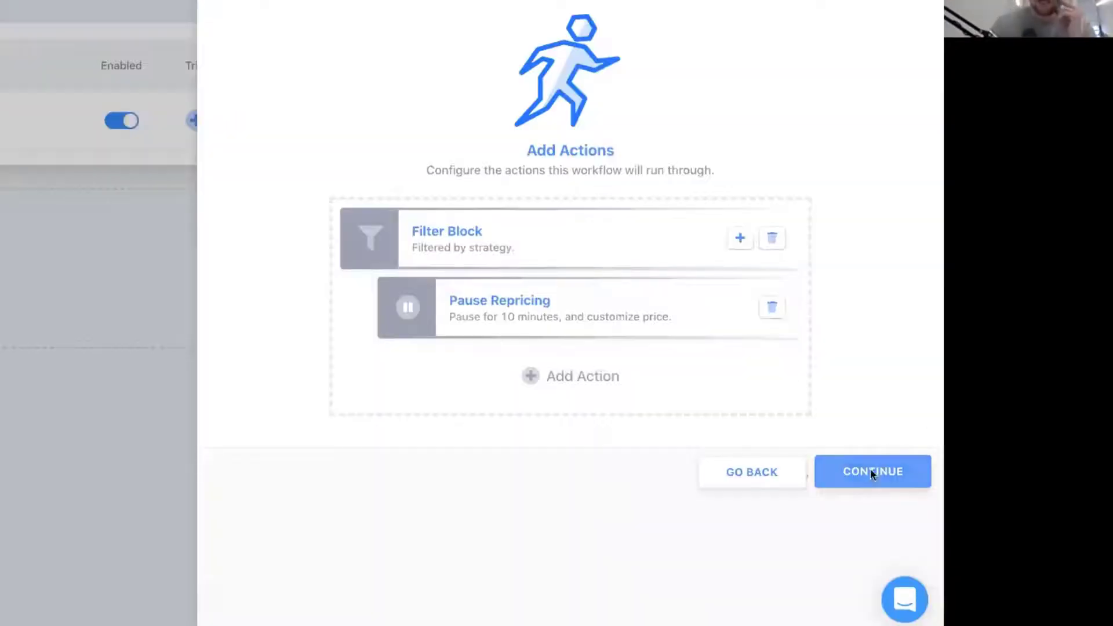
{"action": "left_click", "coordinate": [871, 472]}
- Name the new workflow "Main Listings —> 10% Above Buy Box at 10 pm"
{"action": "left_click", "coordinate": [514, 255]}
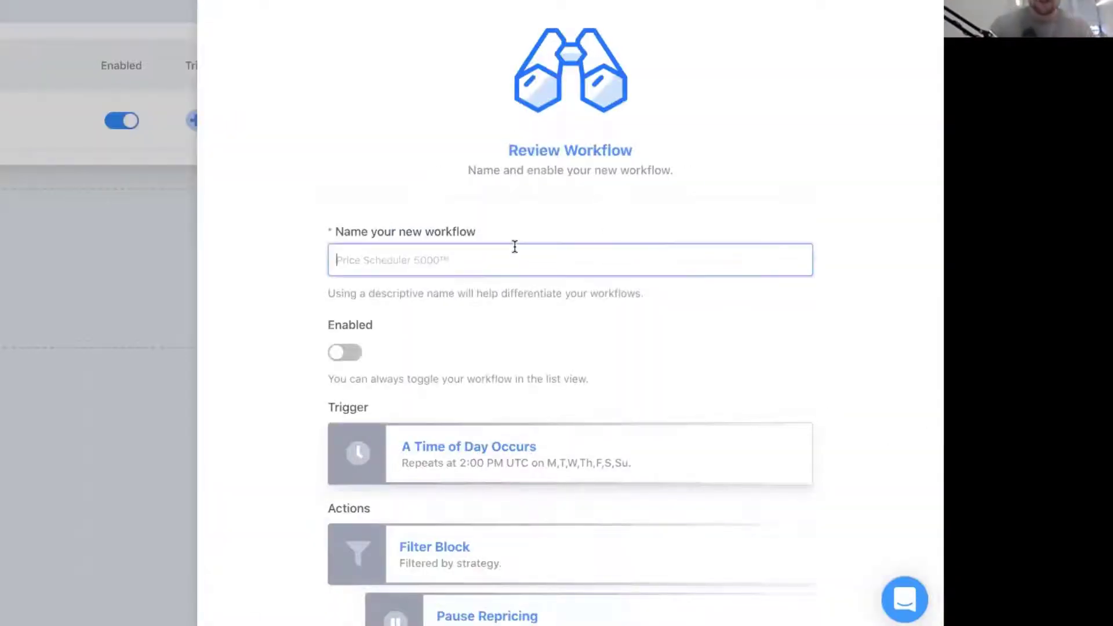
{"action": "type", "text": "Main Listings —>"}
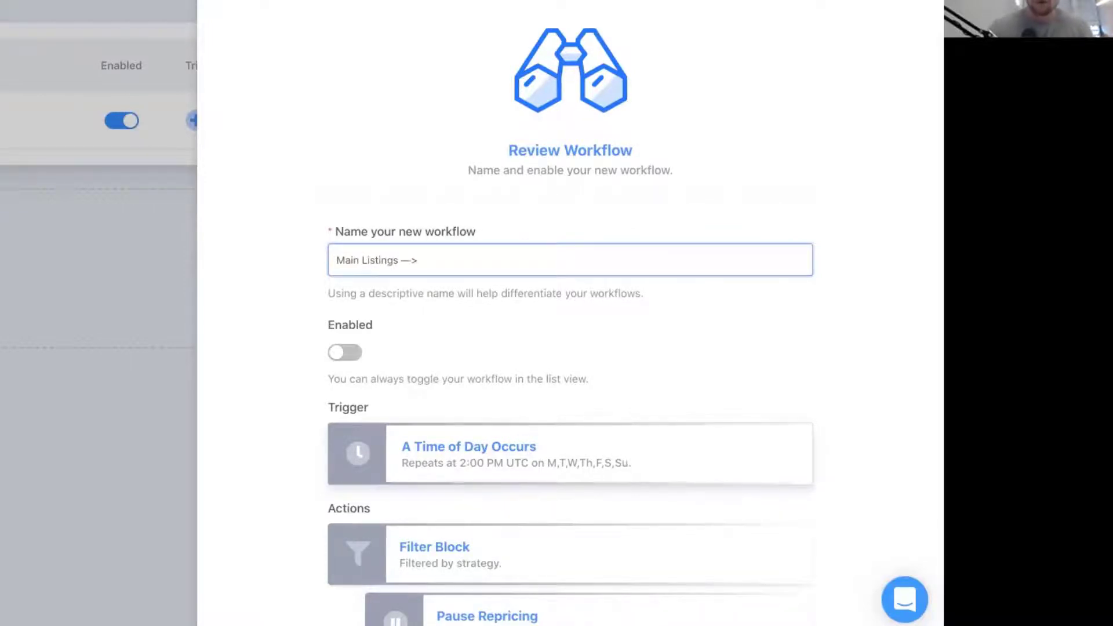
{"action": "type", "text": " 10% "}
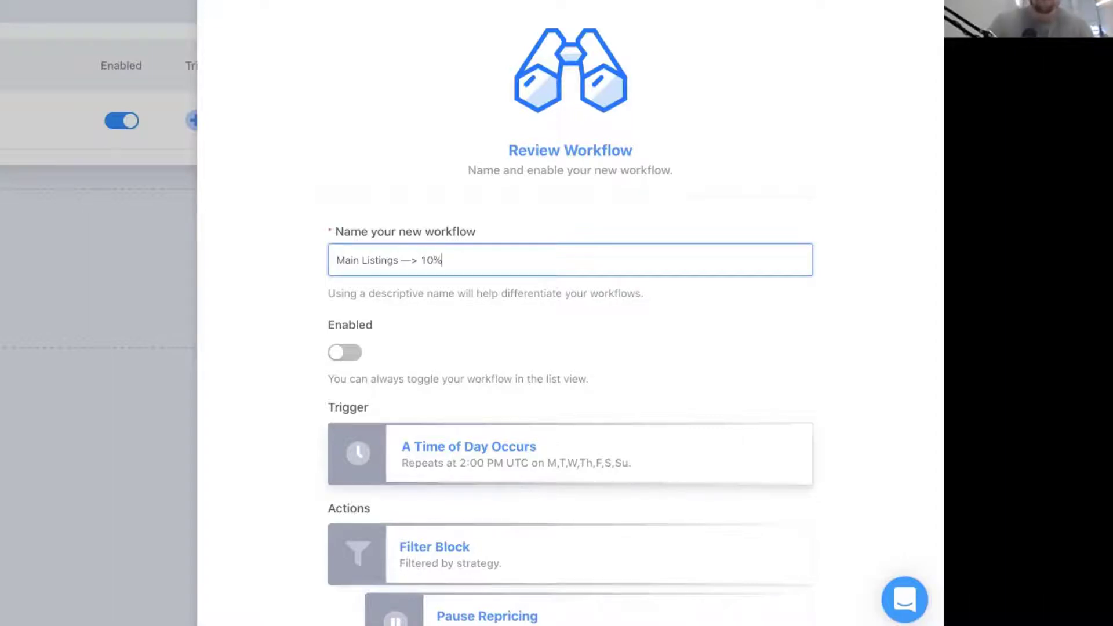
{"action": "type", "text": "Above Buy Box"}
{"action": "key", "text": "BackSpace"}
{"action": "left_click", "coordinate": [201, 365]}
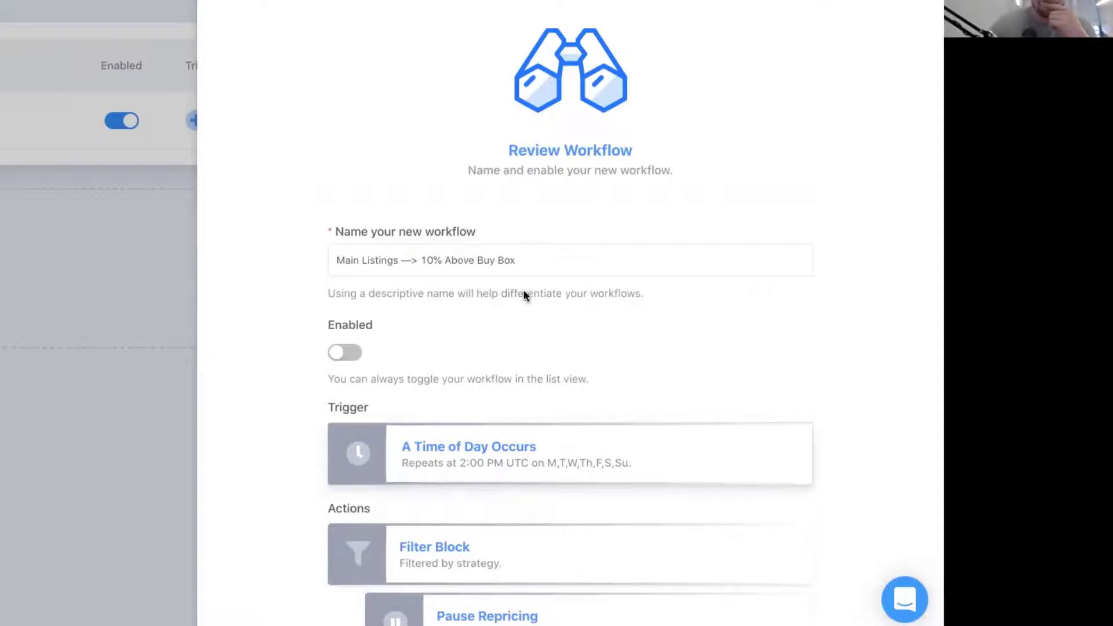
{"action": "left_click", "coordinate": [551, 258]}
{"action": "type", "text": "at 10 pm"}
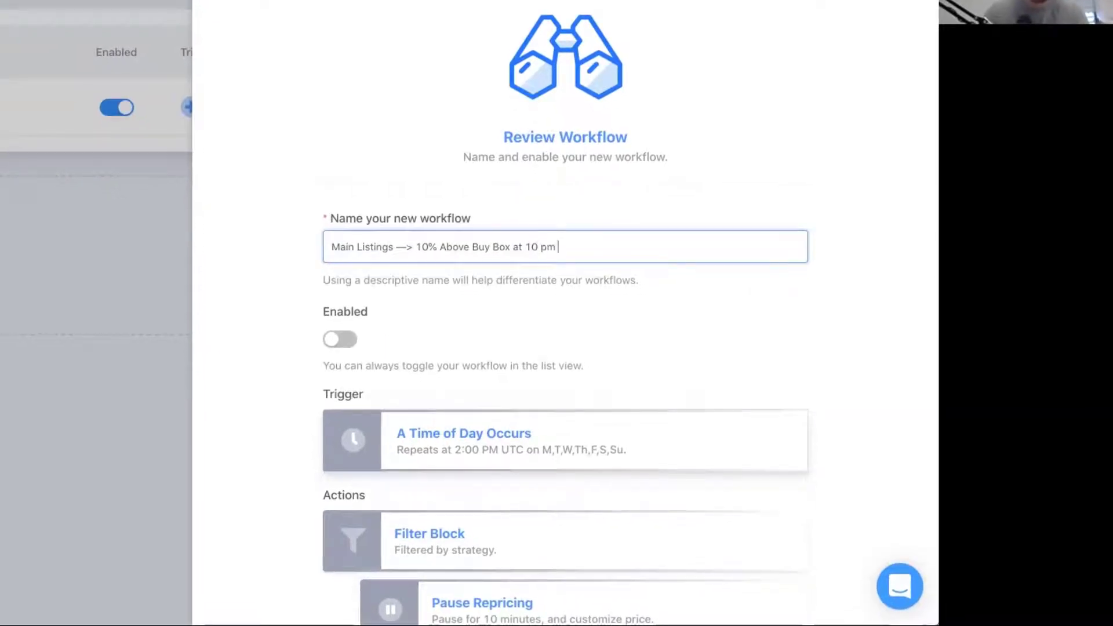
{"action": "left_click", "coordinate": [283, 322]}
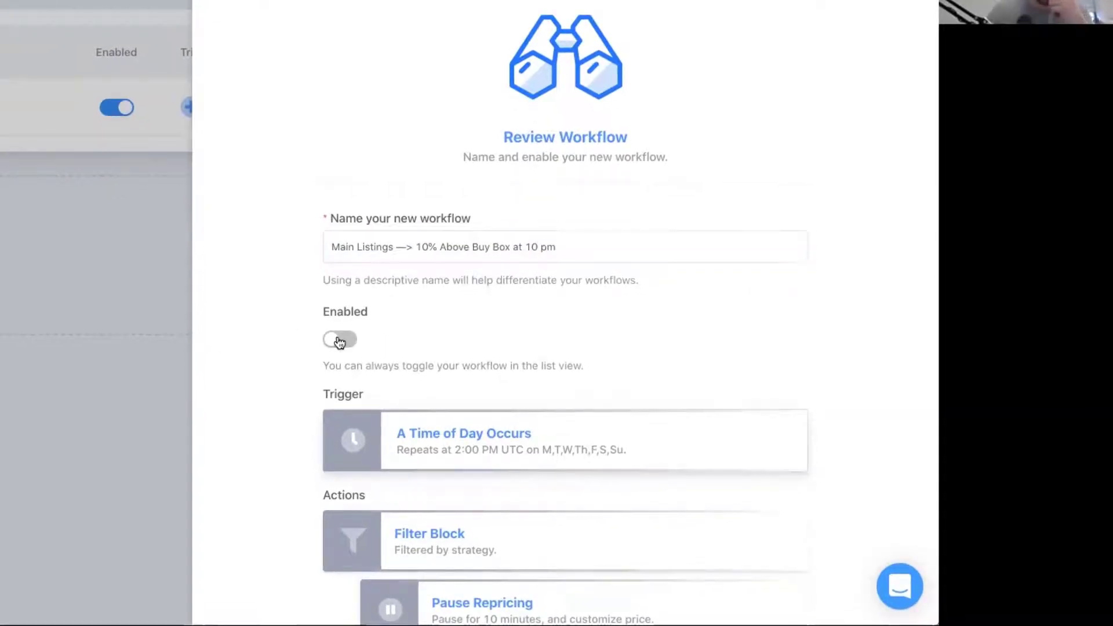
- Enable the workflow and save it to the workflow list
{"action": "left_click", "coordinate": [339, 339]}
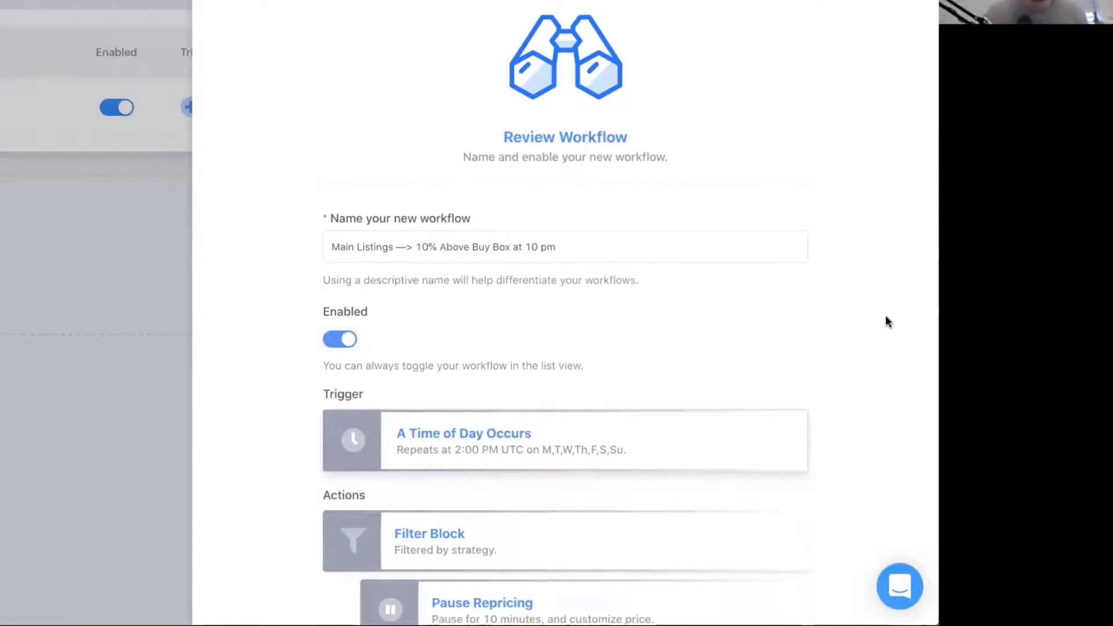
{"action": "scroll", "coordinate": [885, 315], "scroll_direction": "down", "scroll_amount": 5}
{"action": "left_click", "coordinate": [850, 536]}
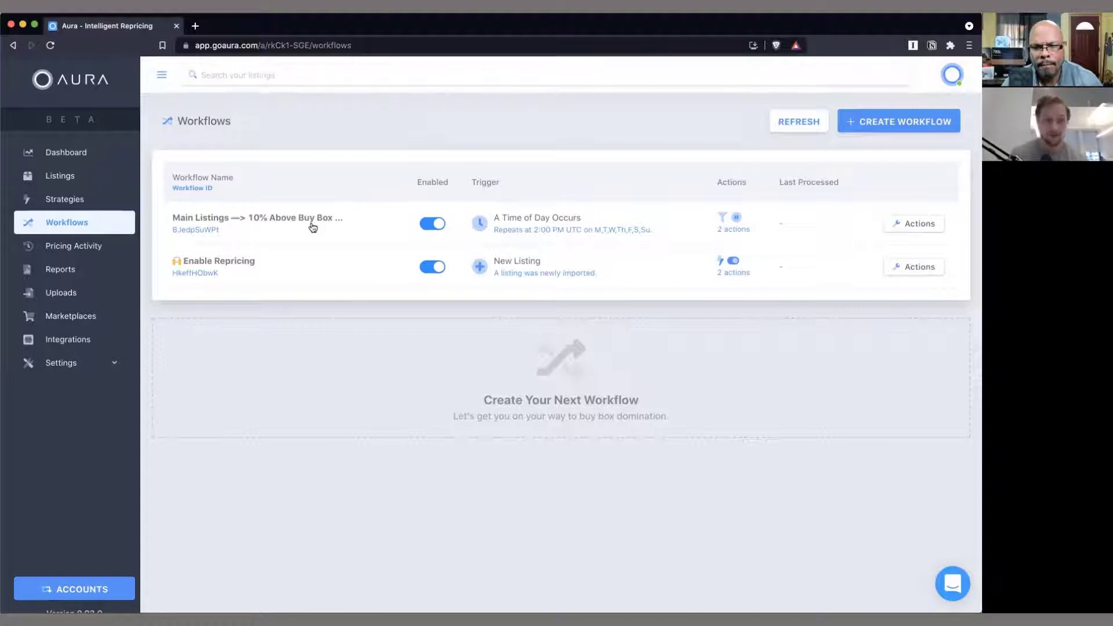
- Edit the "Main Listings" workflow's Filter Block and turn off Filter by Strategy
{"action": "left_click", "coordinate": [718, 212]}
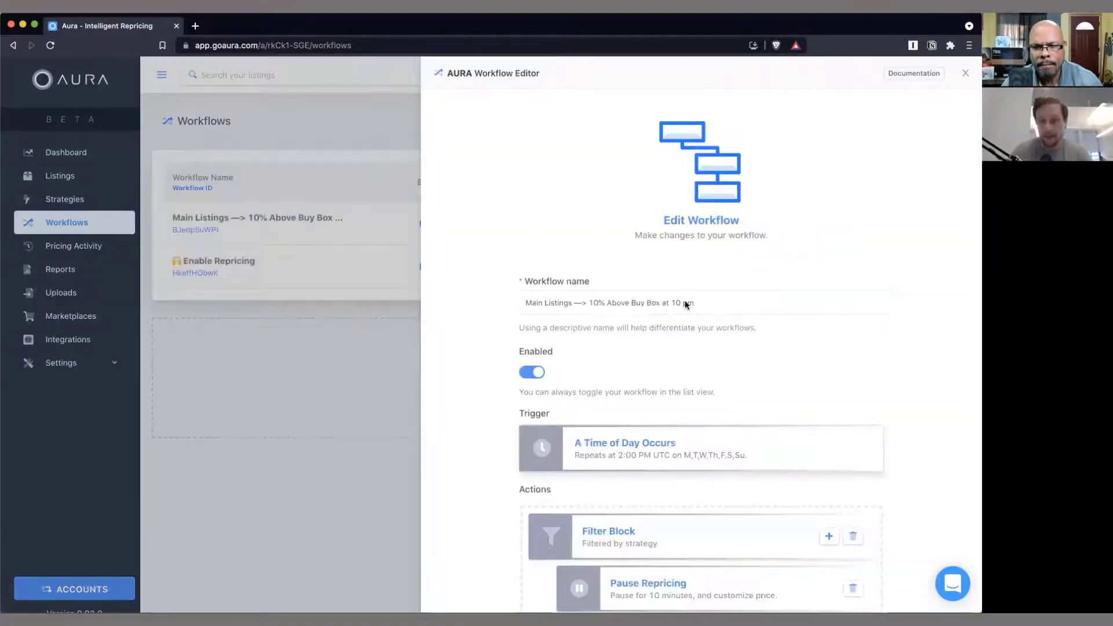
{"action": "scroll", "coordinate": [653, 522], "scroll_direction": "down", "scroll_amount": 3}
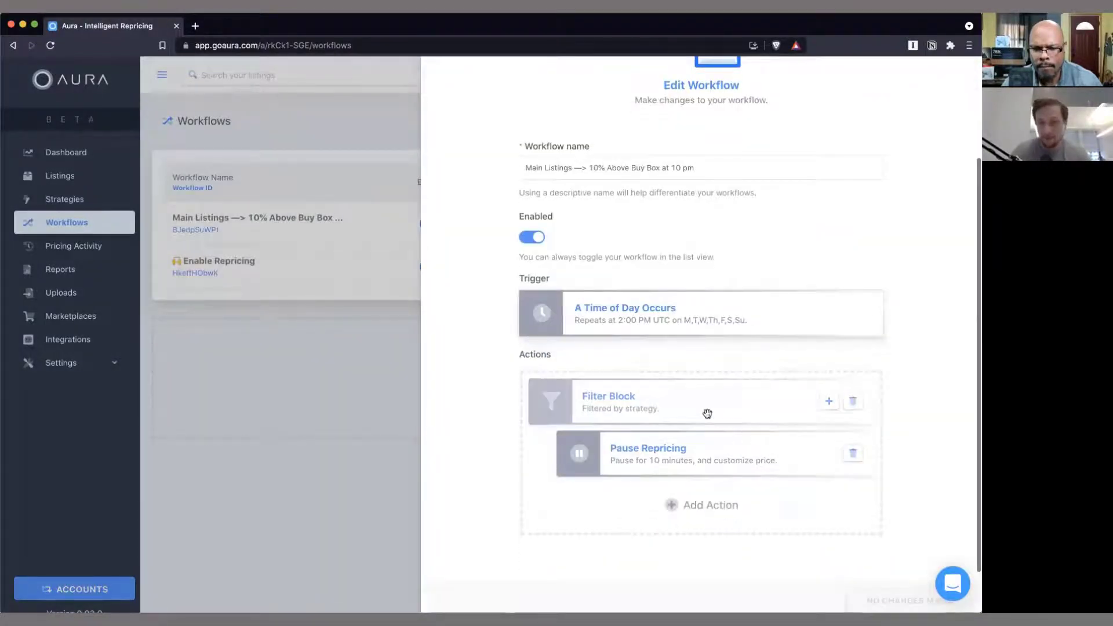
{"action": "left_click", "coordinate": [707, 417]}
{"action": "left_click", "coordinate": [683, 355]}
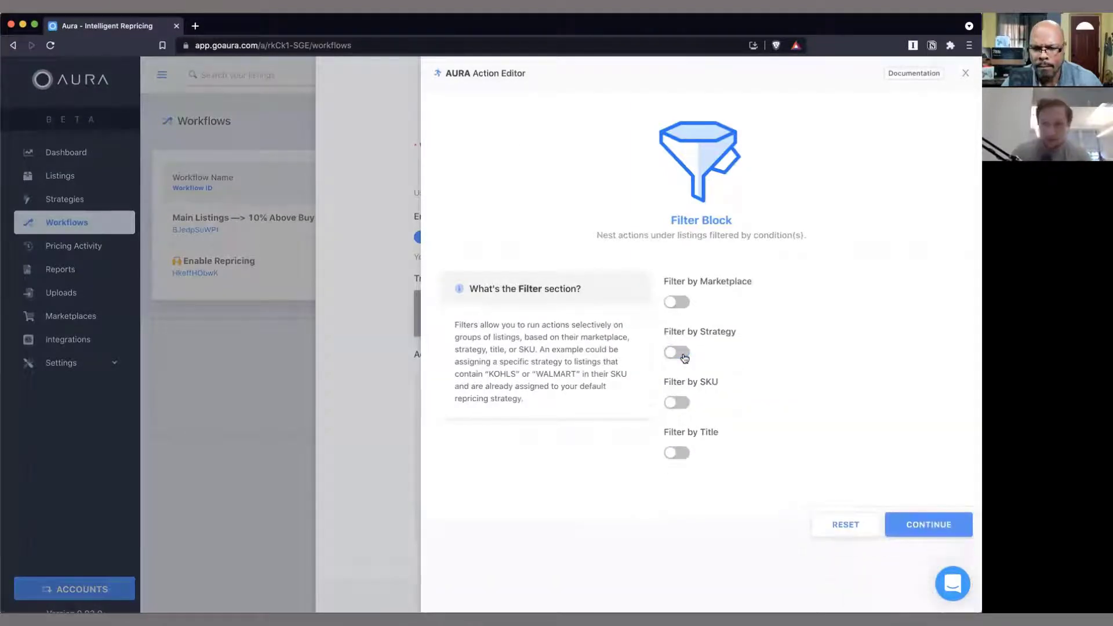
- Enable Filter by SKU in the Filter Block and set the SKU text to contain 10.20.21
{"action": "left_click", "coordinate": [678, 400]}
{"action": "left_click", "coordinate": [719, 469]}
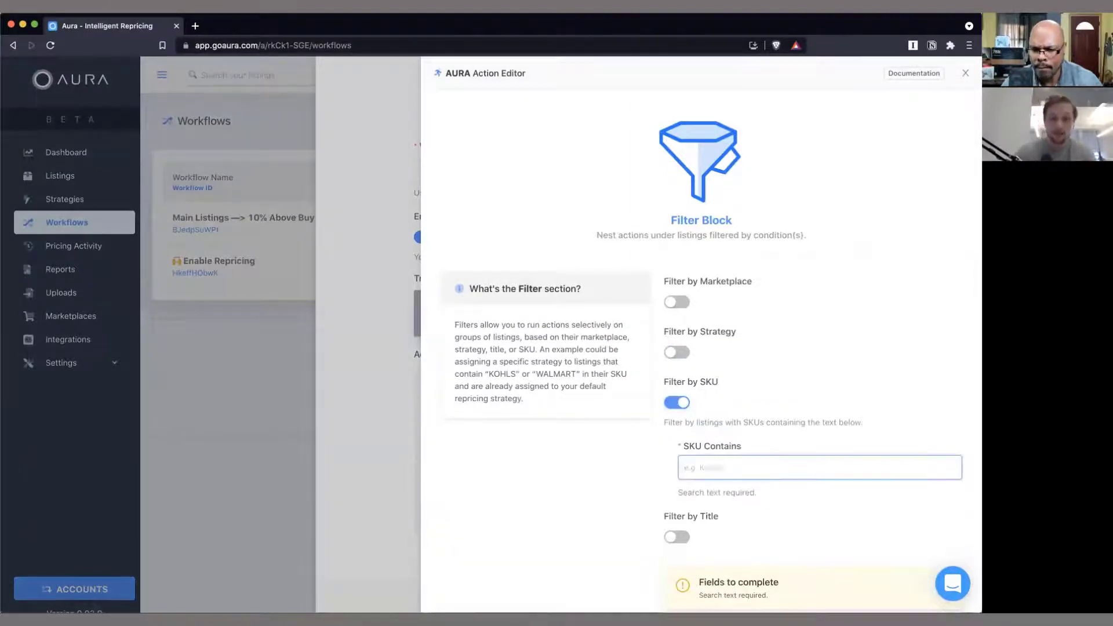
{"action": "type", "text": "10.20.21"}
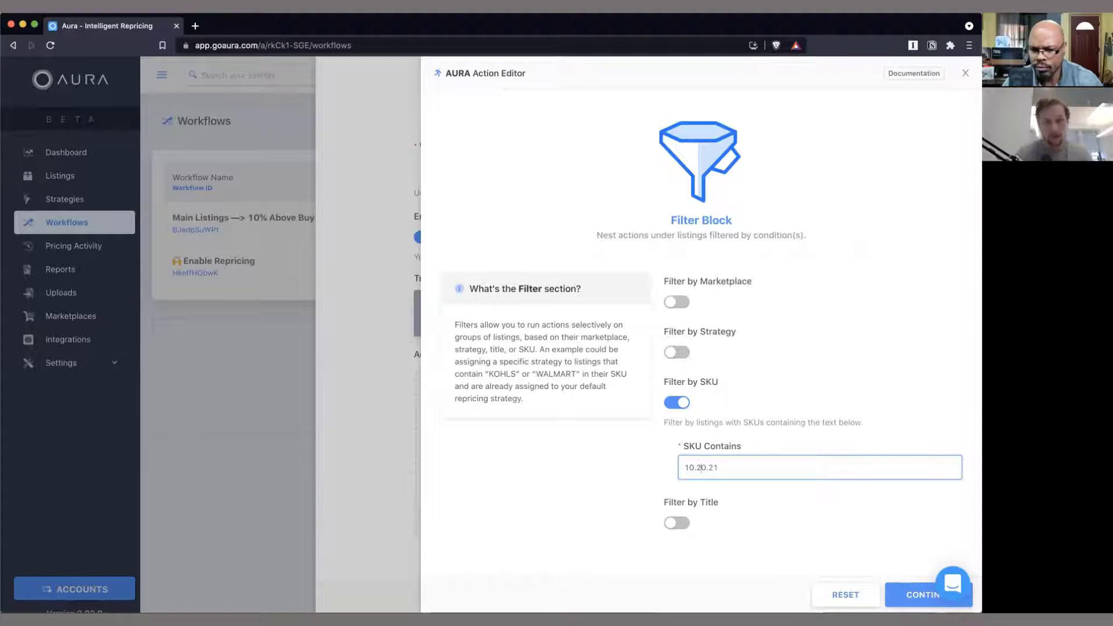
- Remove the day part from the SKU filter text so it reads 10.21
{"action": "left_click", "coordinate": [696, 467]}
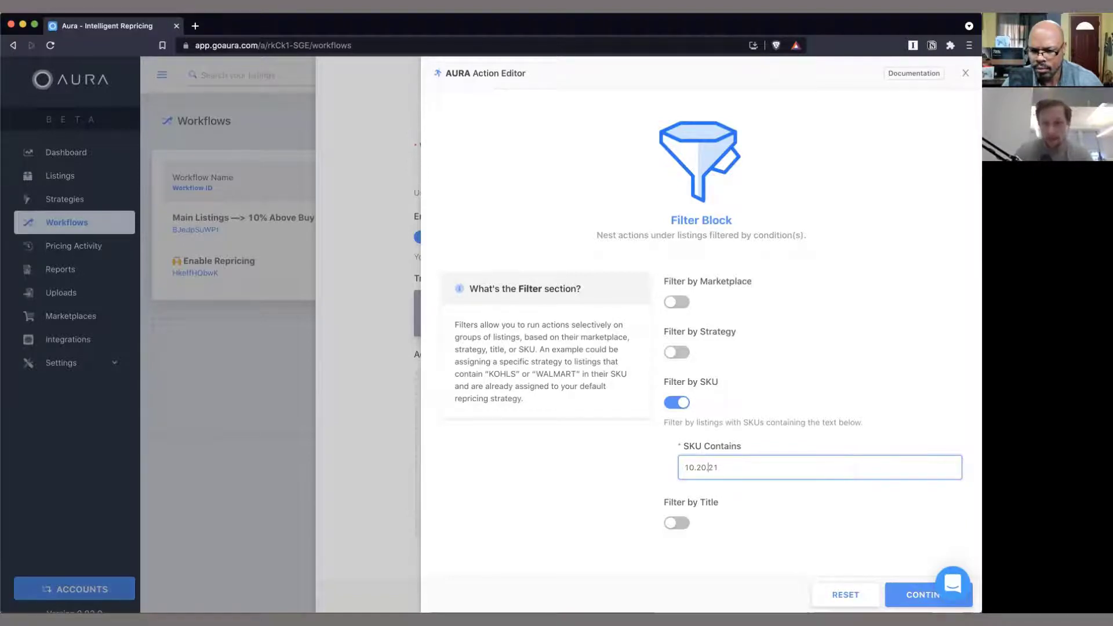
{"action": "key", "text": "BackSpace"}
{"action": "key", "text": "BackSpace"}
- Append the date format note "MM.YY" to the SKU filter text and remove it again, leaving 10.21
{"action": "left_click", "coordinate": [740, 468]}
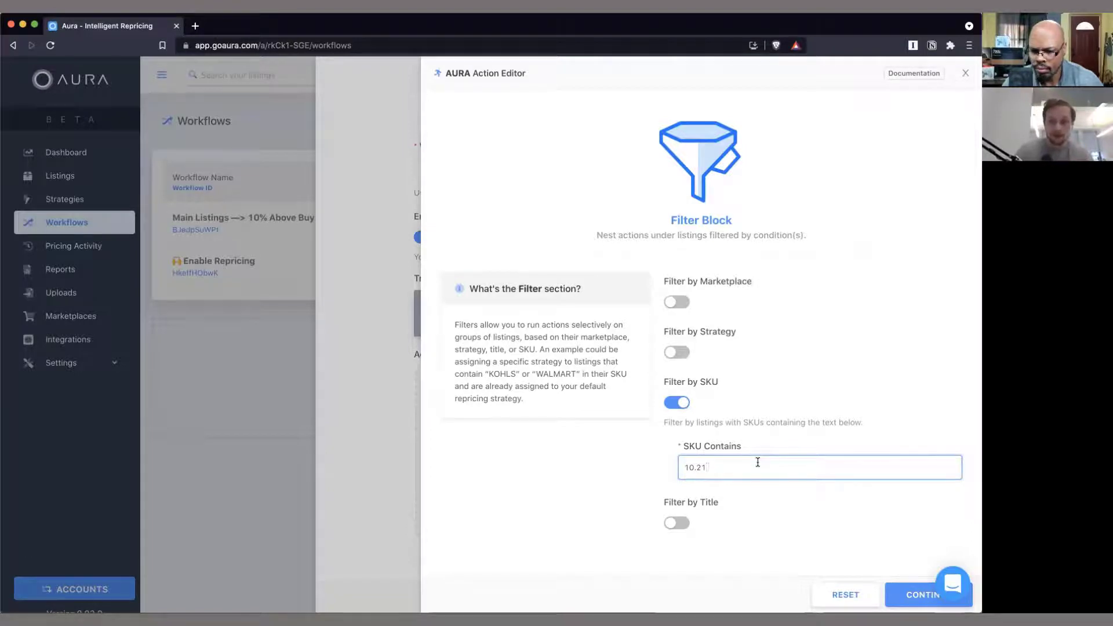
{"action": "type", "text": "MM"}
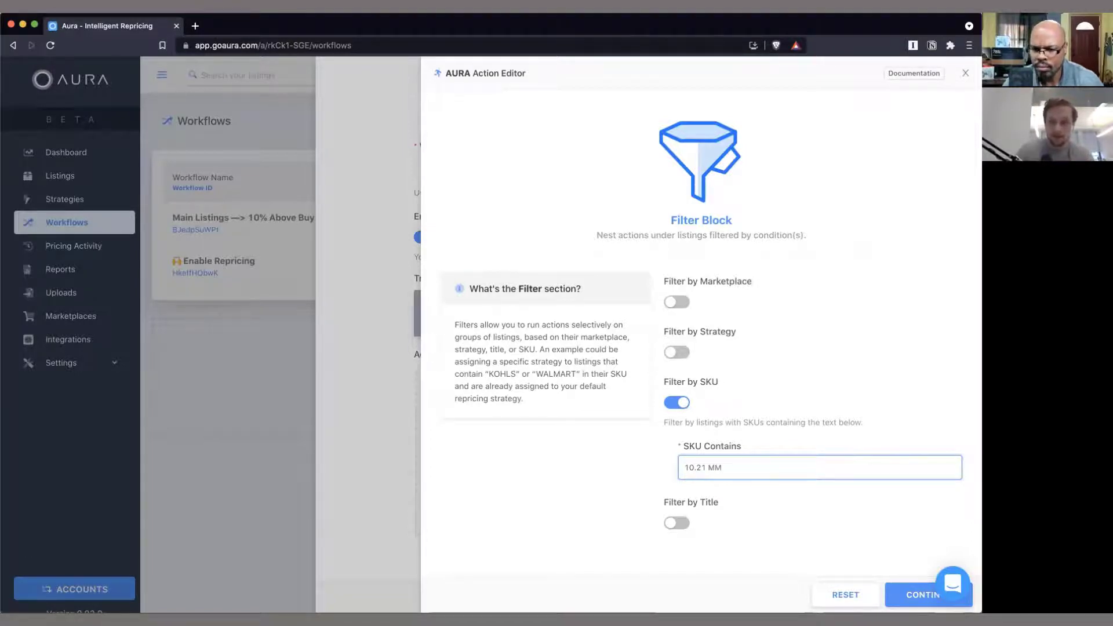
{"action": "type", "text": ".YY"}
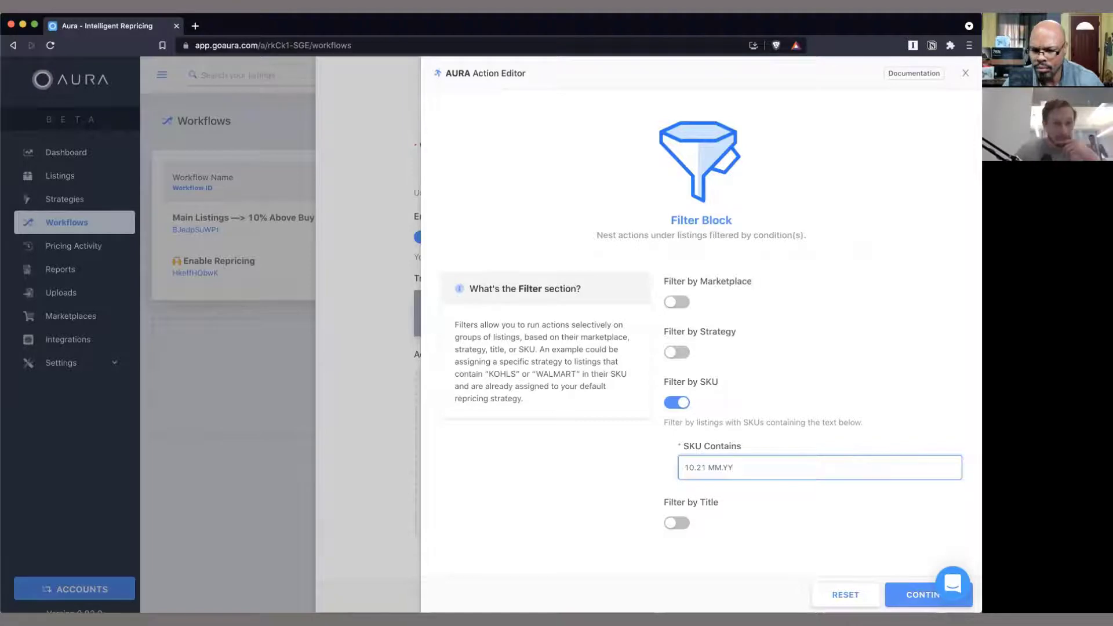
{"action": "key", "text": "Left"}
{"action": "key", "text": "Left"}
{"action": "key", "text": "Left"}
{"action": "key", "text": "Left"}
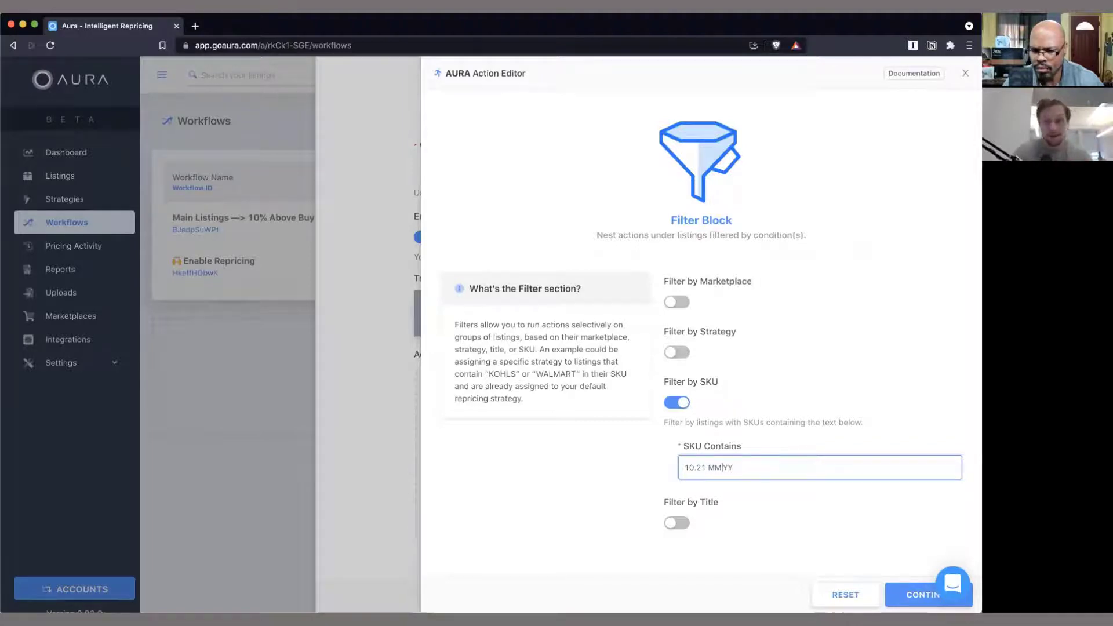
{"action": "key", "text": "shift+End"}
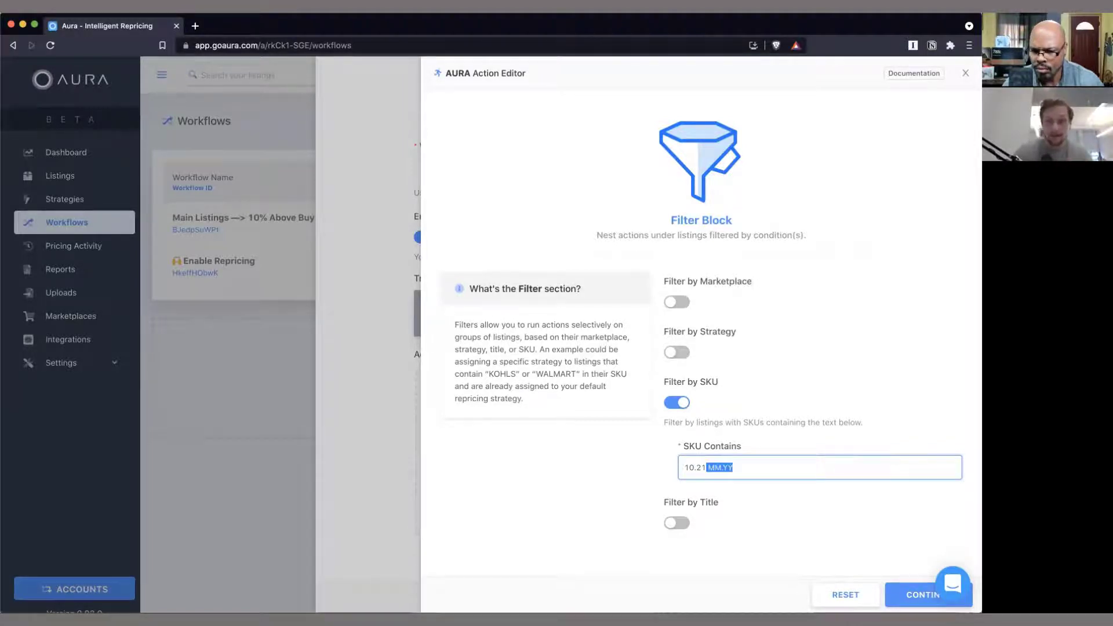
{"action": "key", "text": "BackSpace"}
{"action": "left_click", "coordinate": [625, 475]}
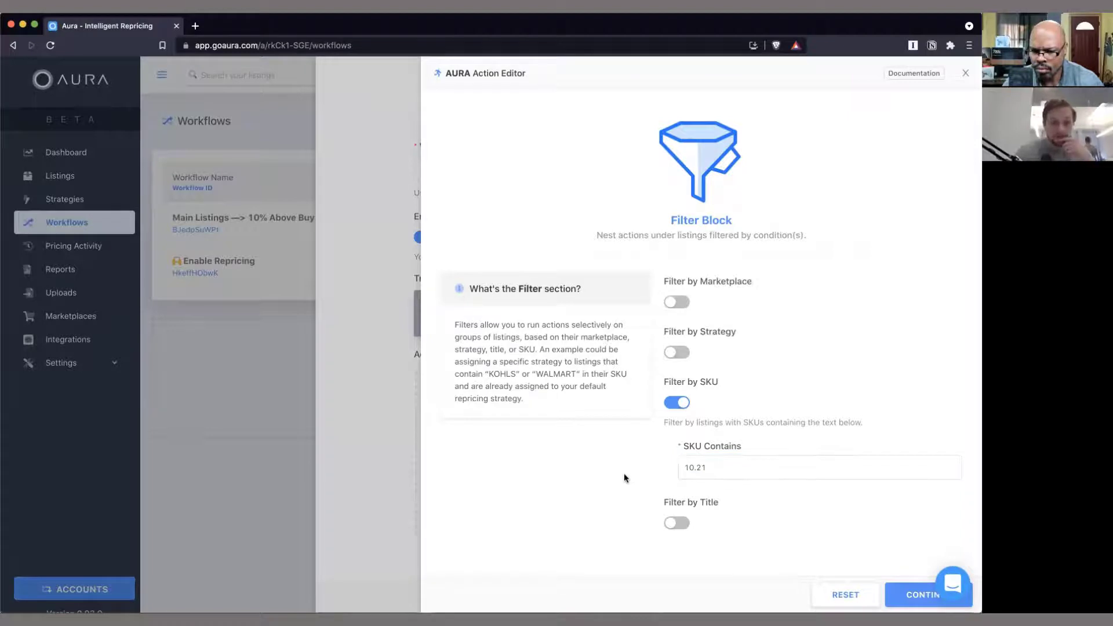
{"action": "left_click_drag", "start_coordinate": [685, 468], "coordinate": [708, 468]}
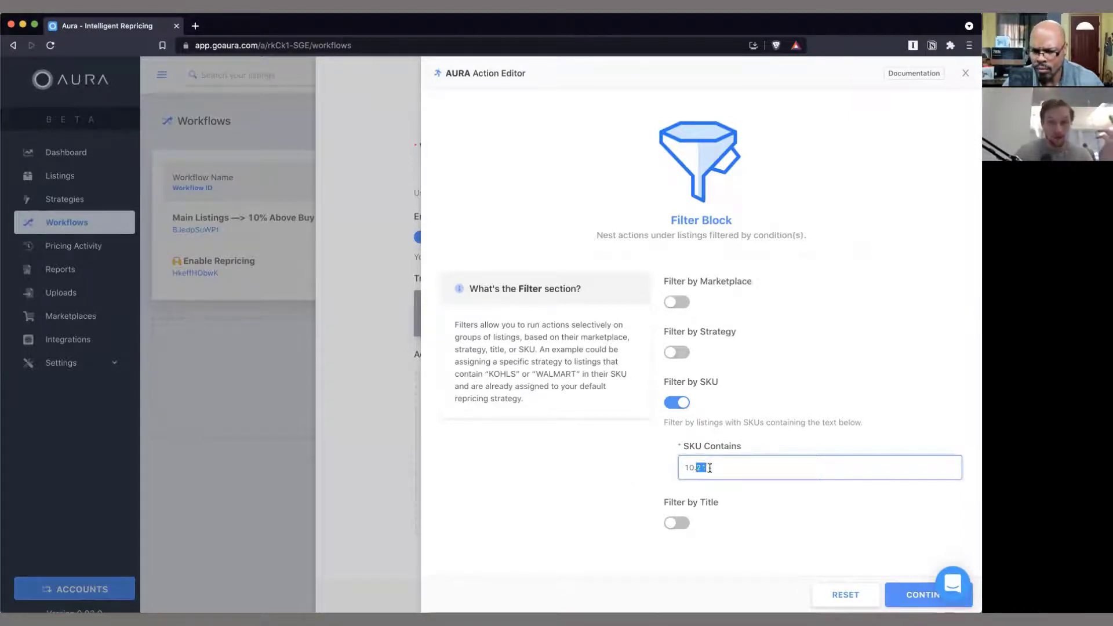
- Apply the Filter Block's SKU filter and delete the existing action nested beneath it in the workflow
{"action": "left_click", "coordinate": [739, 509]}
{"action": "left_click", "coordinate": [897, 593]}
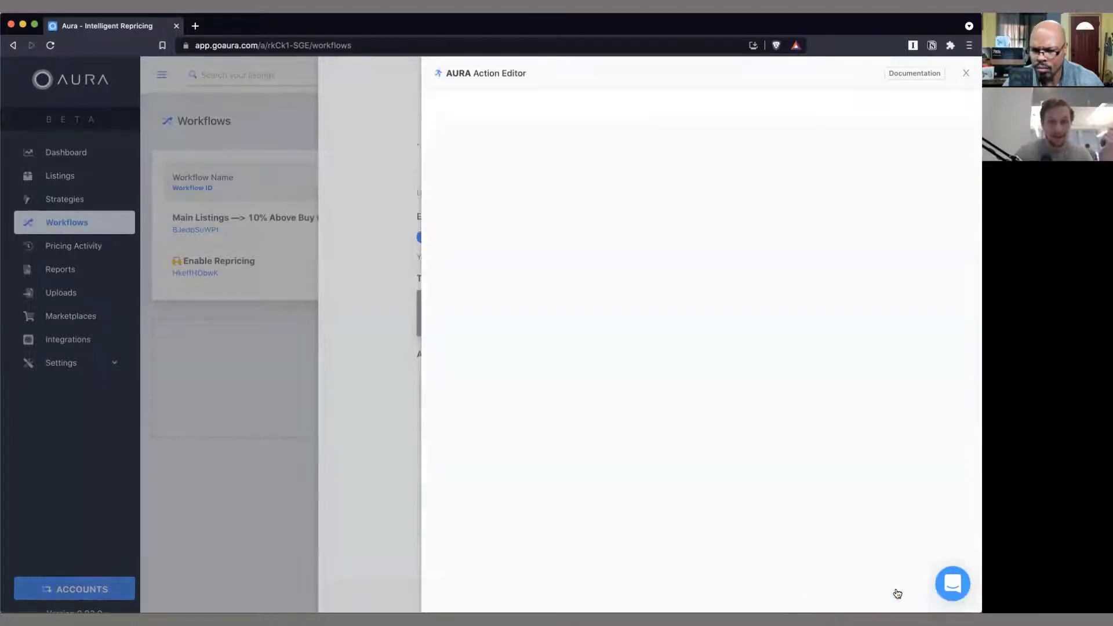
{"action": "left_click", "coordinate": [848, 460]}
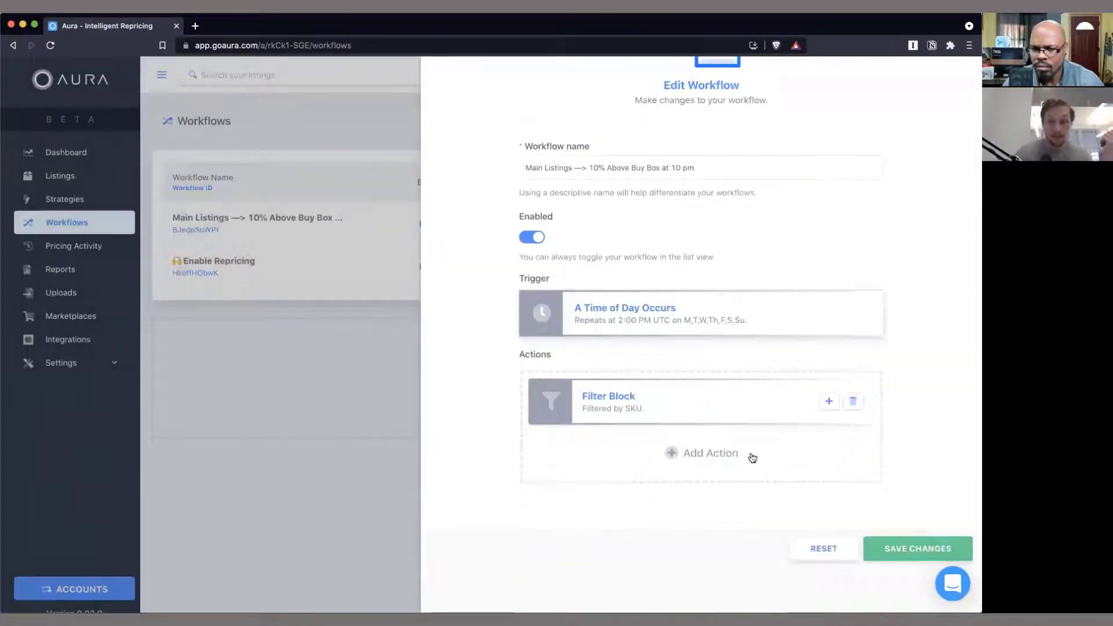
- Nest a Set Strategy action under the Filter Block with the strategy "Liquidation — retrieve capital"
{"action": "left_click", "coordinate": [700, 452]}
{"action": "left_click", "coordinate": [824, 529]}
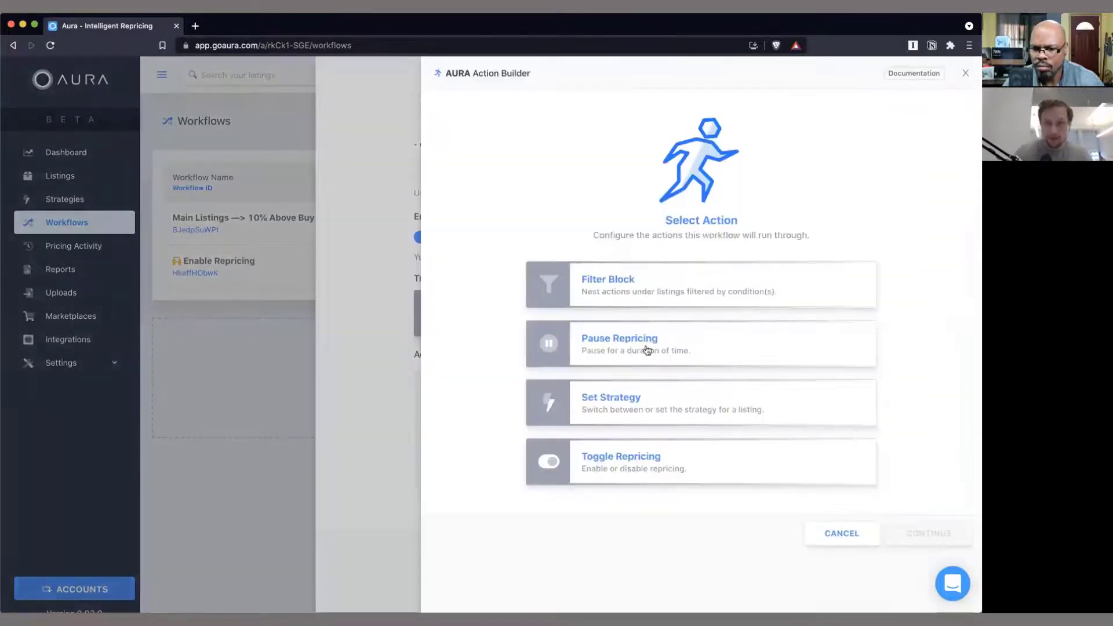
{"action": "left_click", "coordinate": [647, 401]}
{"action": "left_click", "coordinate": [924, 534]}
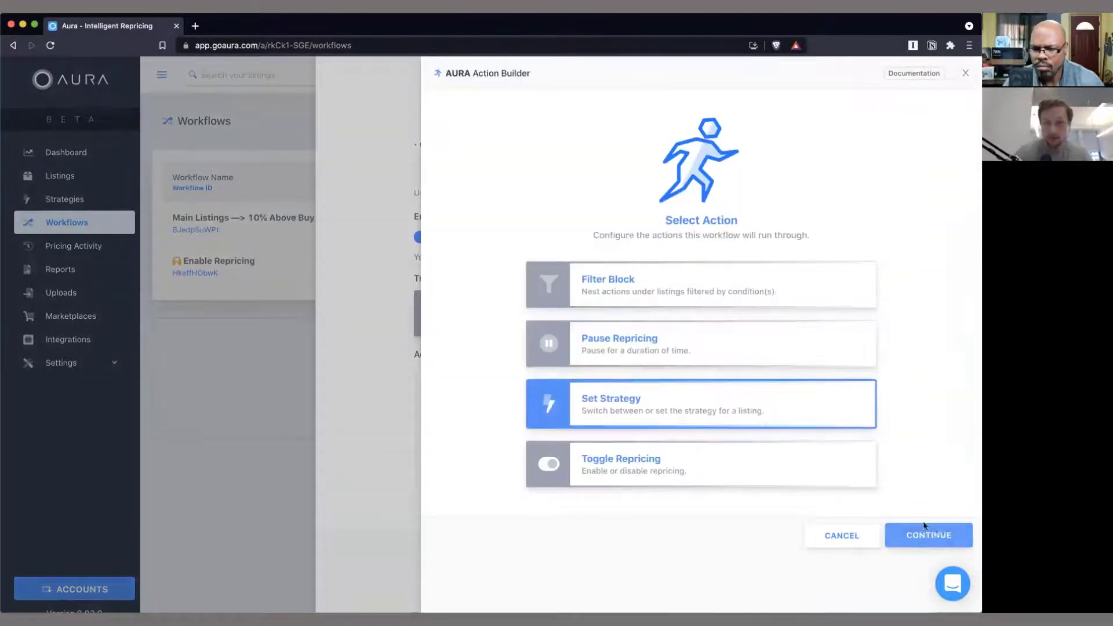
{"action": "left_click", "coordinate": [750, 302]}
{"action": "left_click", "coordinate": [696, 350]}
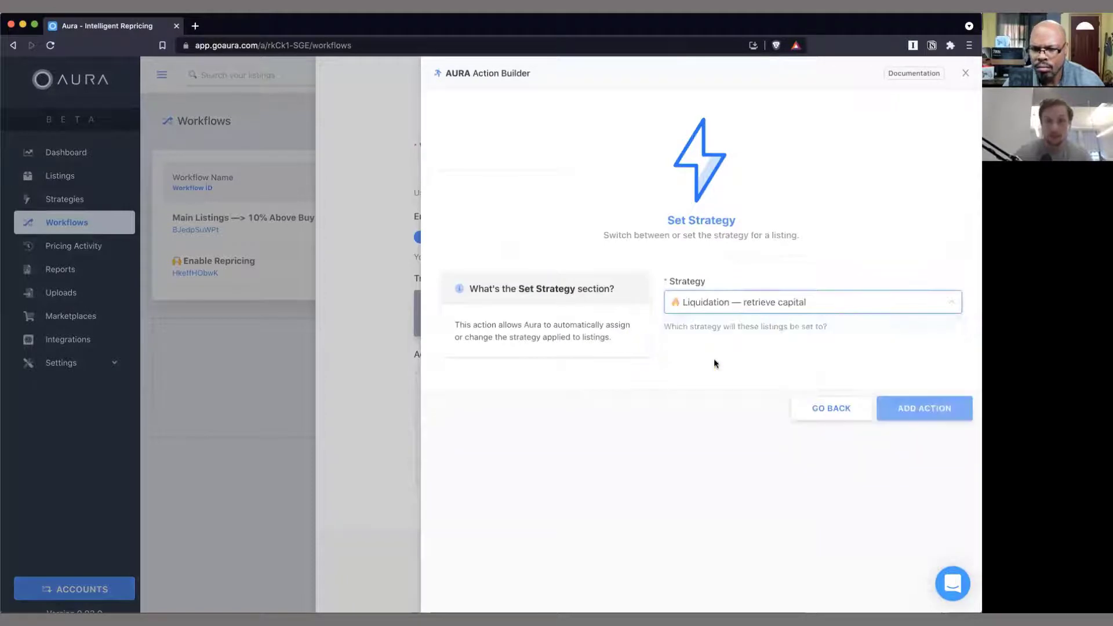
{"action": "left_click", "coordinate": [887, 412]}
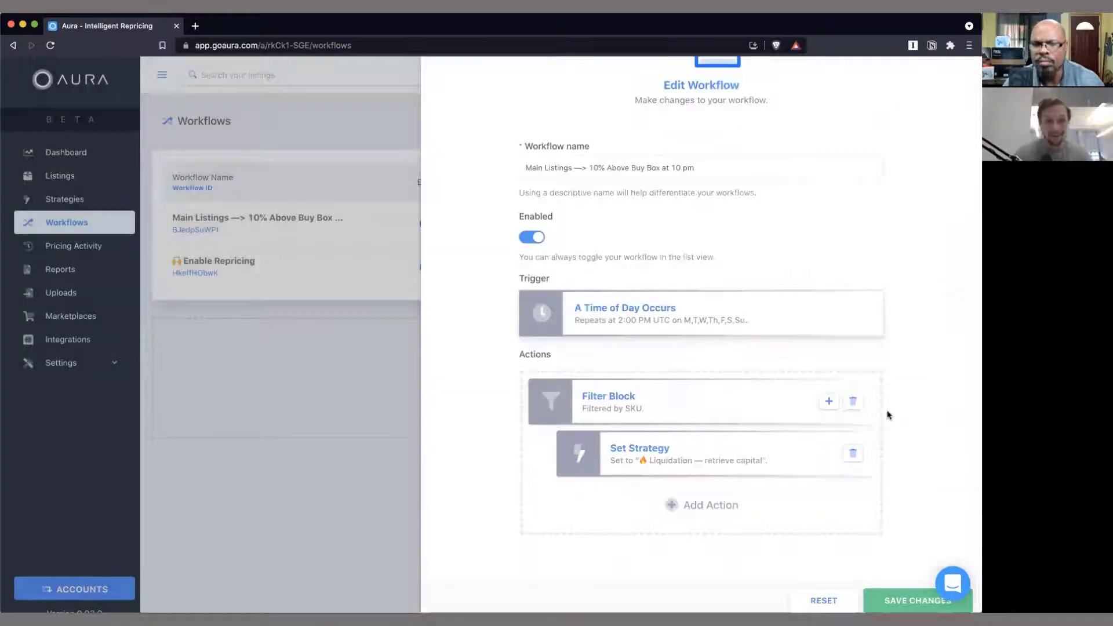
{"action": "left_click", "coordinate": [654, 315]}
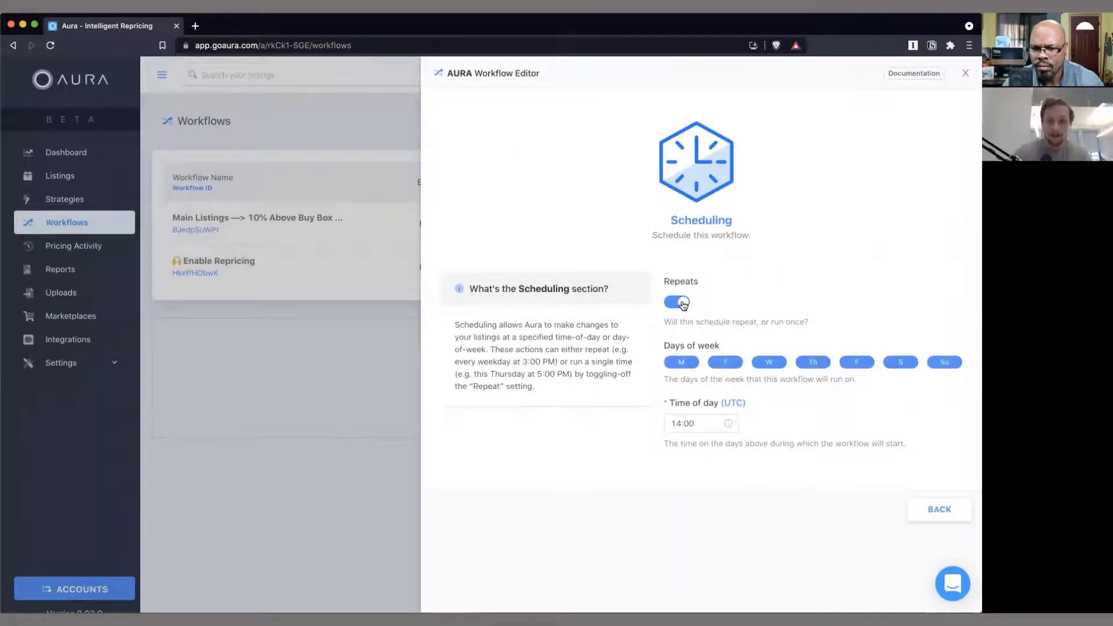
{"action": "left_click", "coordinate": [680, 303]}
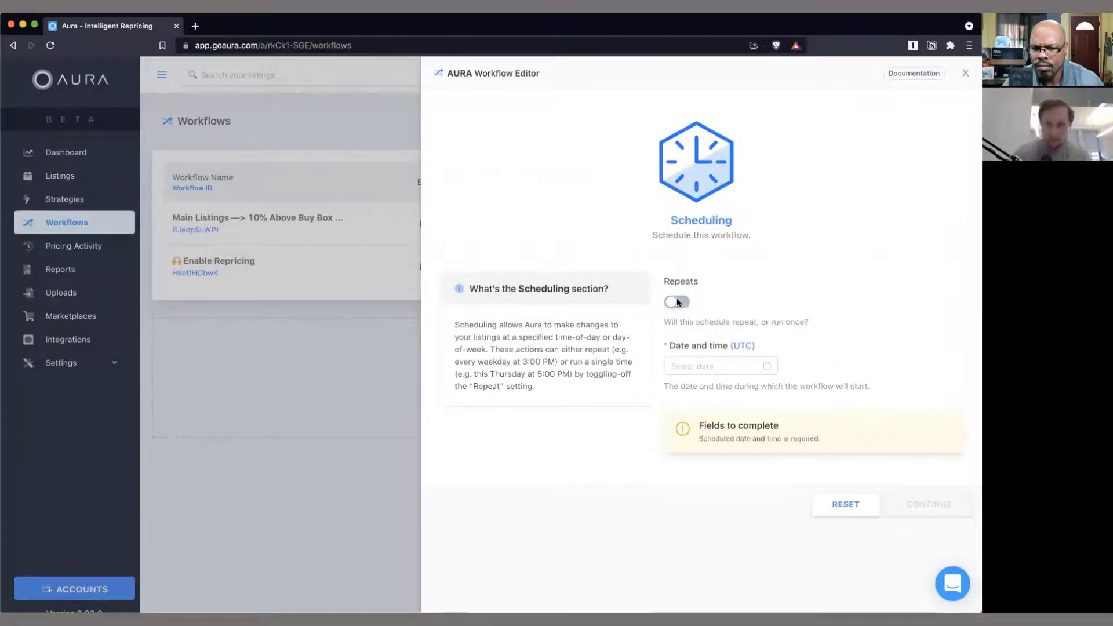
{"action": "left_click", "coordinate": [713, 364]}
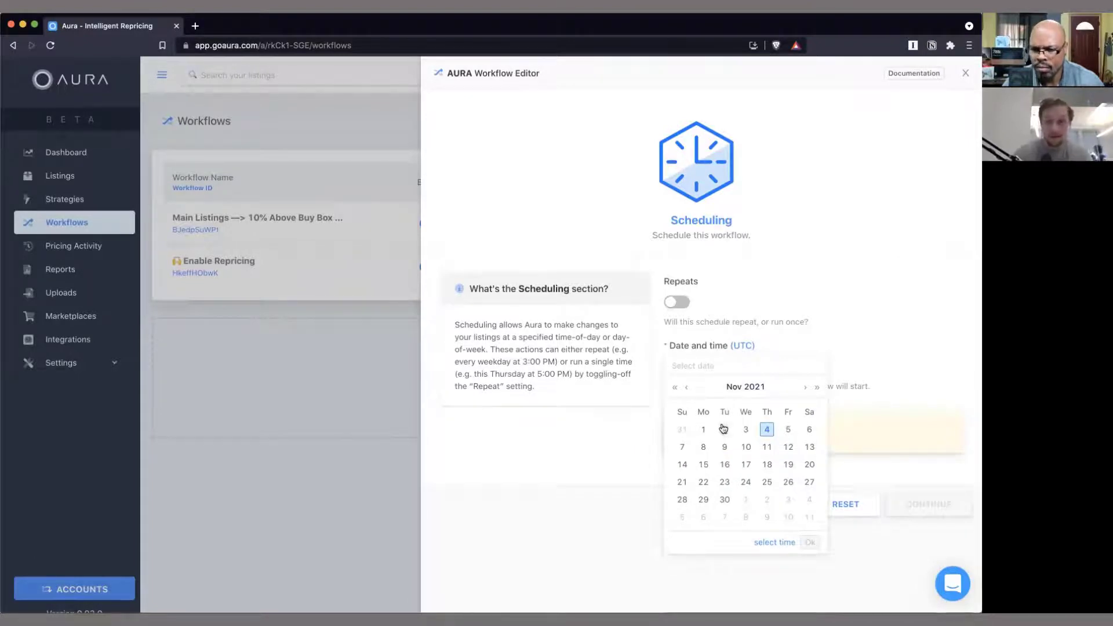
{"action": "left_click", "coordinate": [788, 432]}
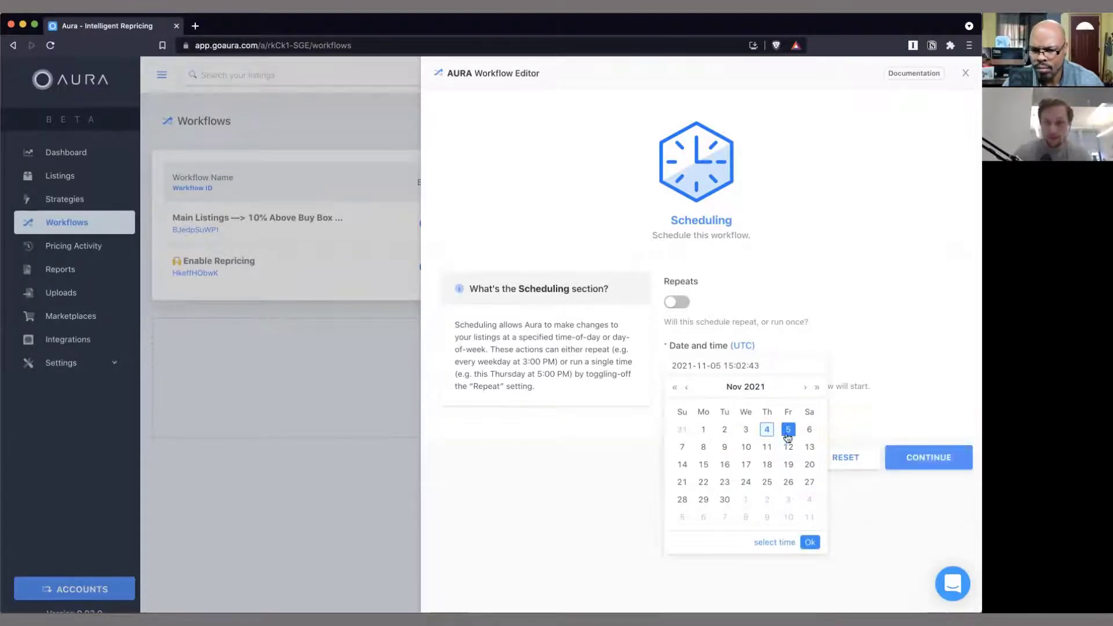
{"action": "left_click", "coordinate": [810, 542]}
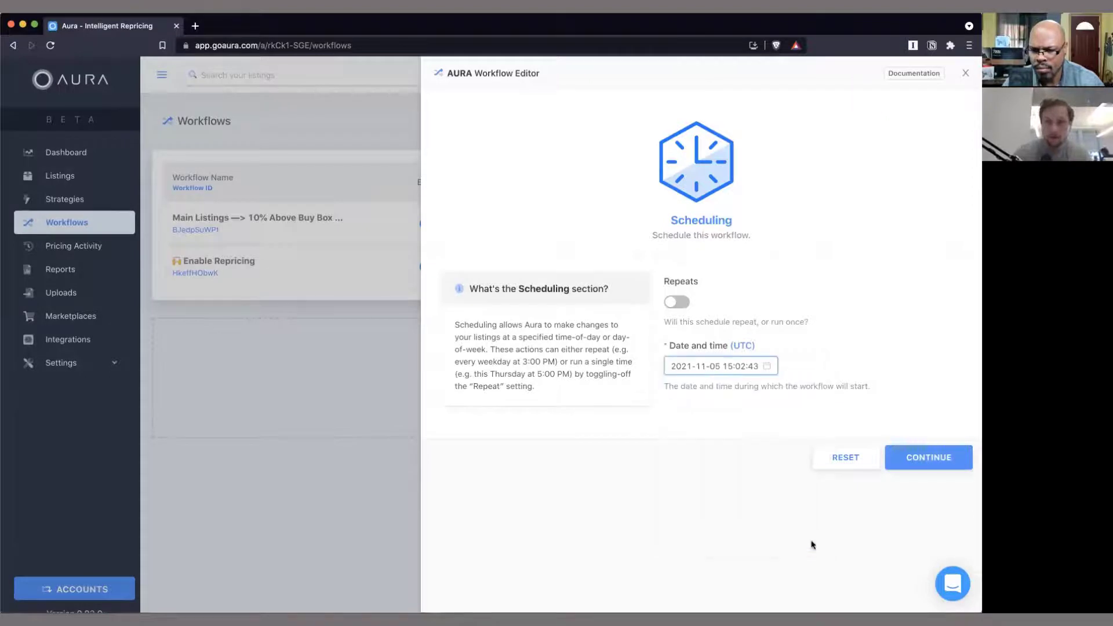
{"action": "left_click", "coordinate": [916, 457]}
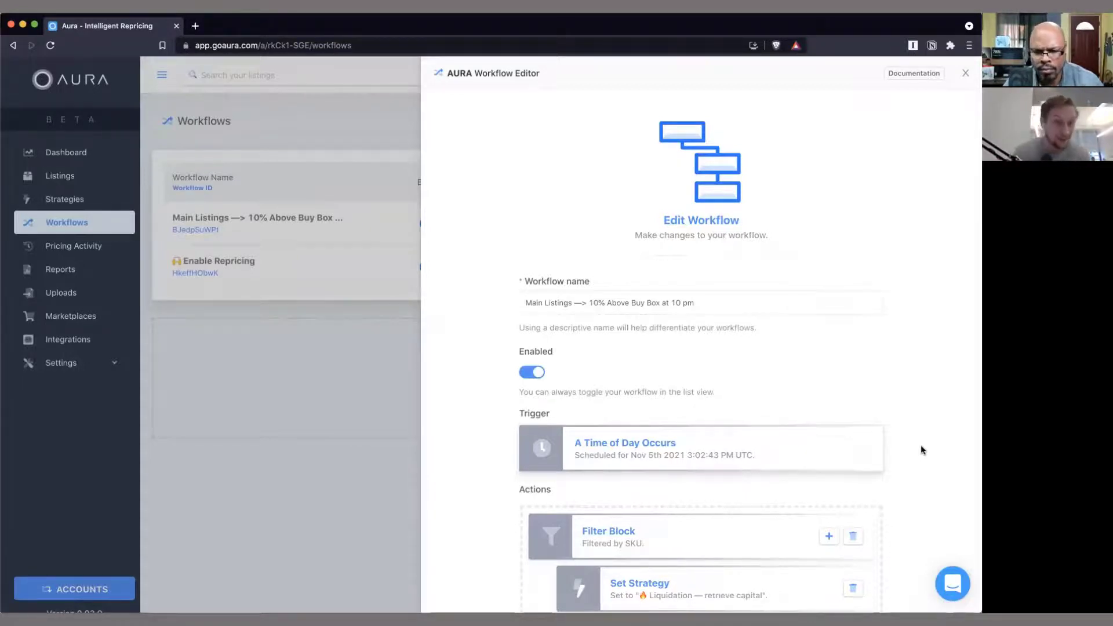
{"action": "scroll", "coordinate": [921, 444], "scroll_direction": "down", "scroll_amount": 3}
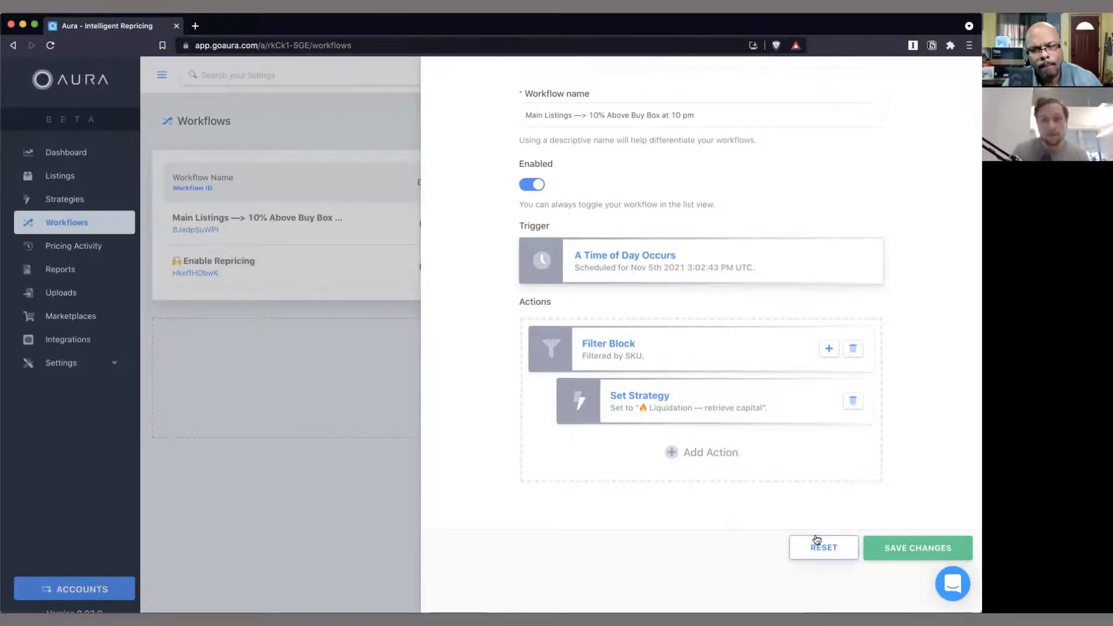
{"action": "left_click", "coordinate": [893, 545]}
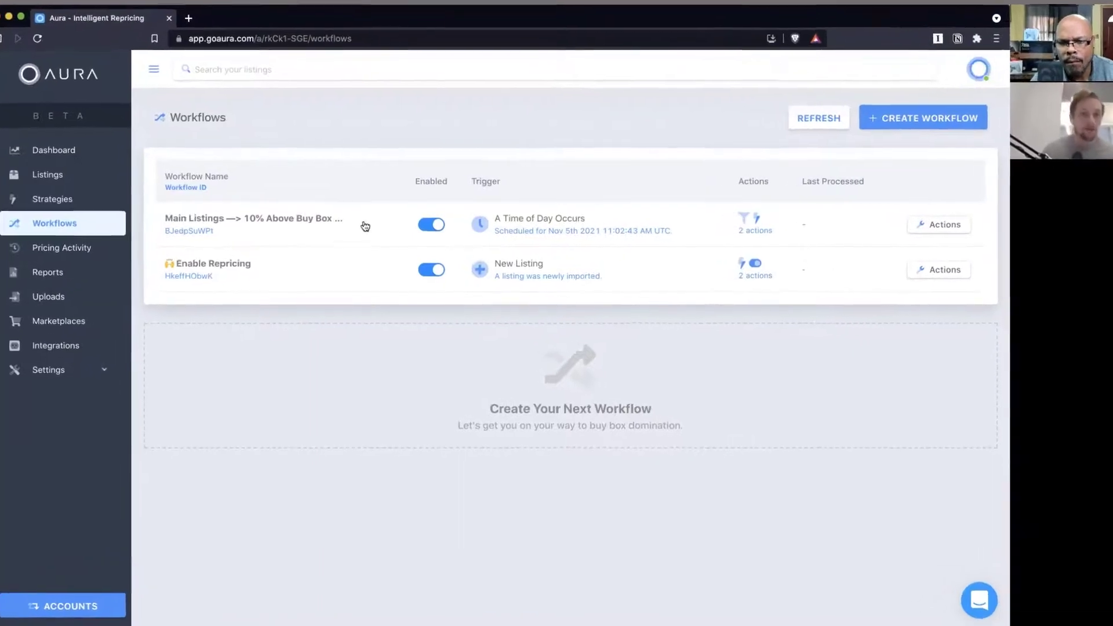
- Review the trigger and actions of the "Enable Repricing" workflow, and close the editor without changing anything
{"action": "left_click", "coordinate": [365, 226]}
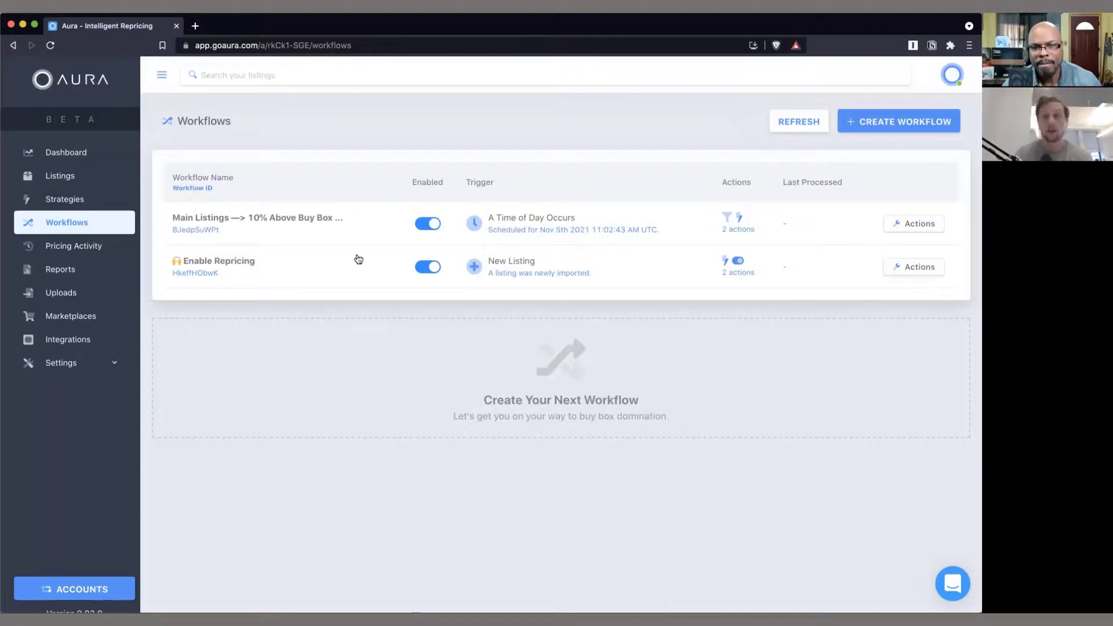
{"action": "left_click", "coordinate": [272, 267]}
{"action": "scroll", "coordinate": [582, 299], "scroll_direction": "down", "scroll_amount": 3}
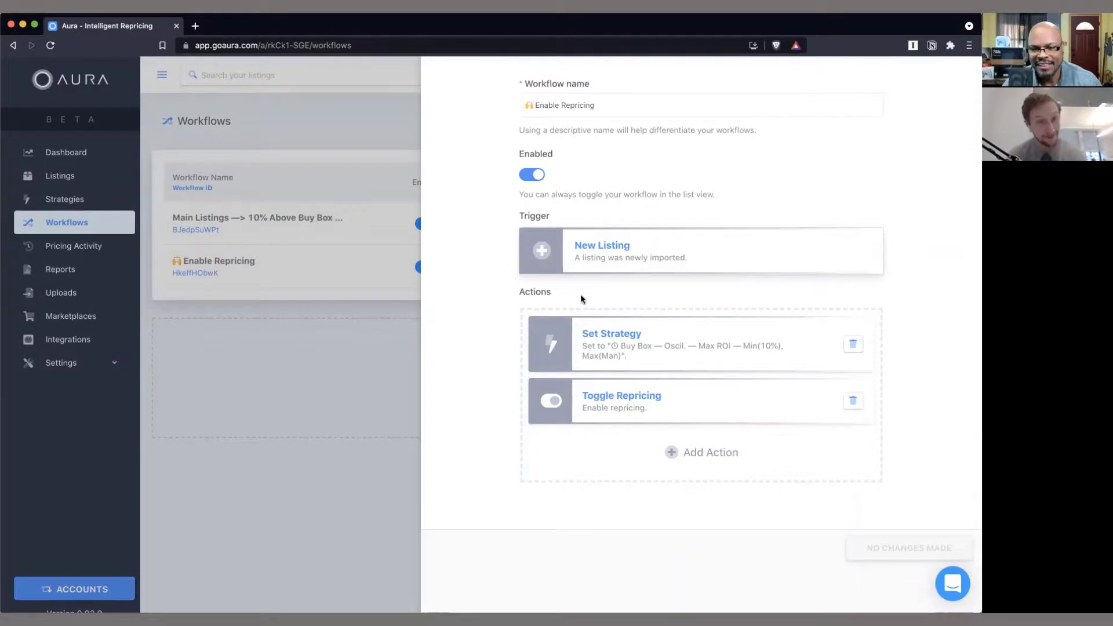
{"action": "scroll", "coordinate": [580, 294], "scroll_direction": "up", "scroll_amount": 4}
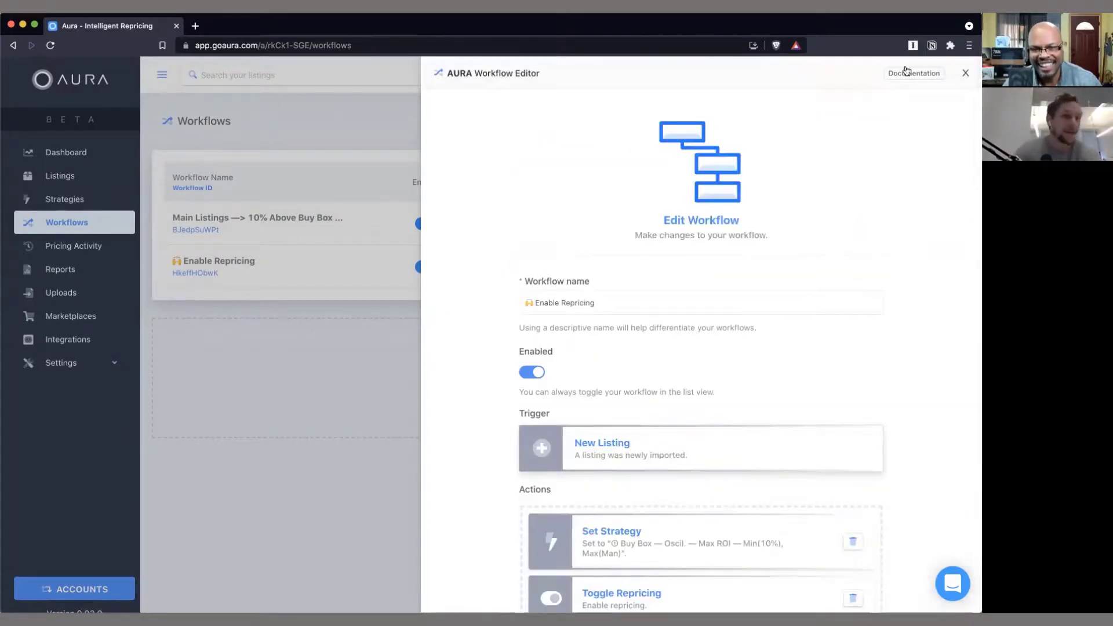
{"action": "left_click", "coordinate": [372, 75]}
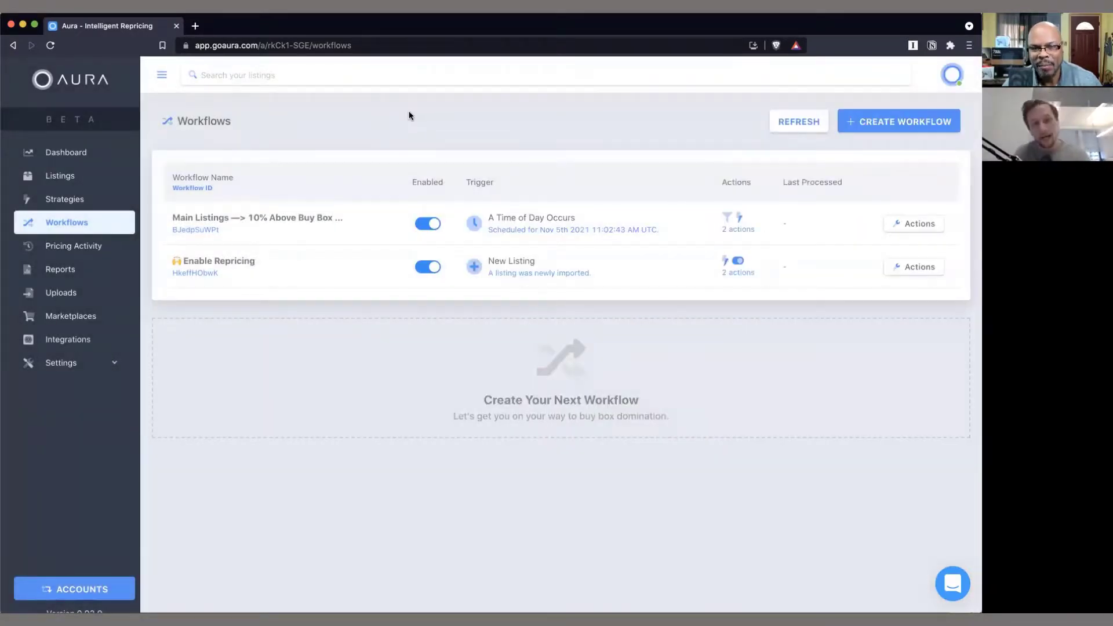